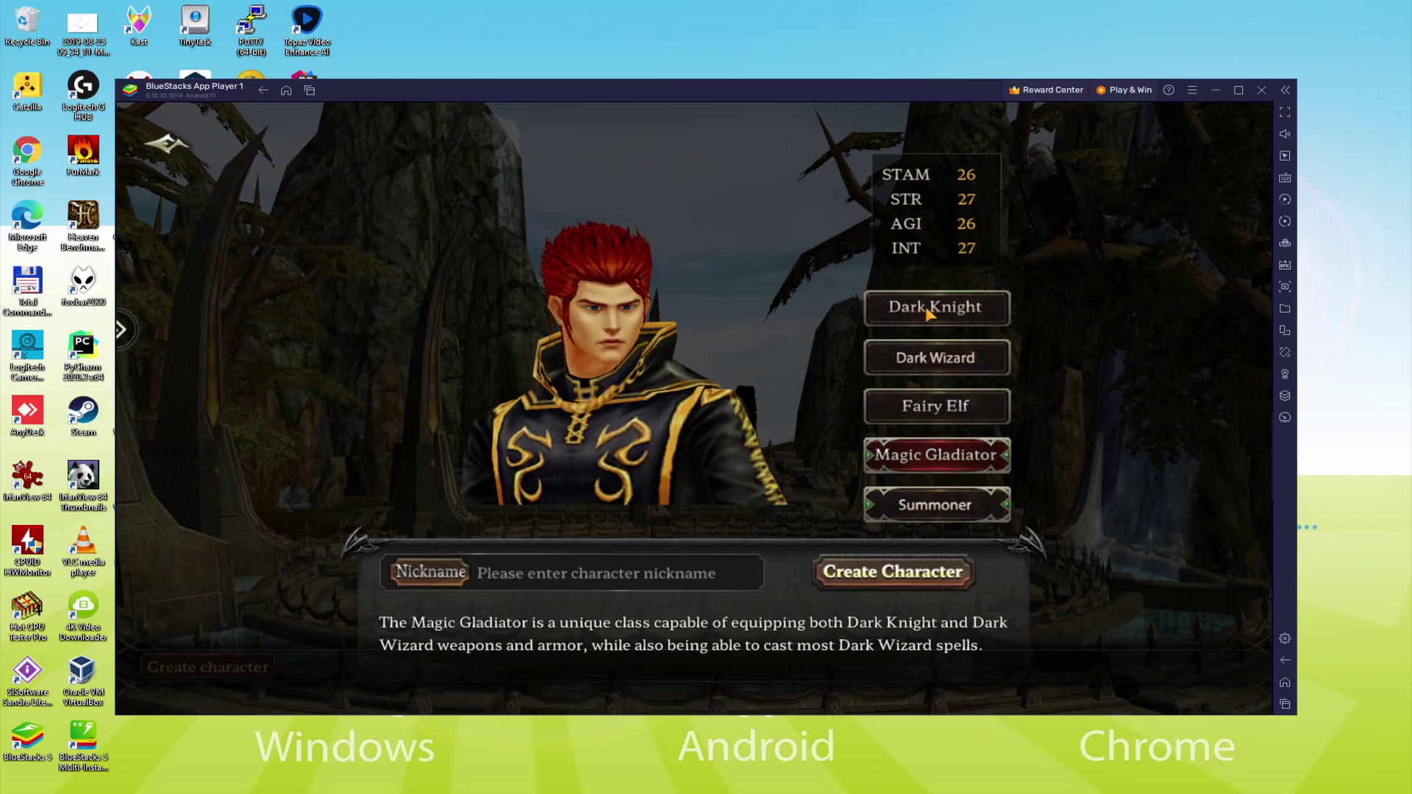
Preview the Dark Knight, Dark Wizard, Fairy Elf and Magic Gladiator classes, and choose the Summoner for the new character
{"action": "left_click", "coordinate": [936, 308]}
{"action": "left_click", "coordinate": [946, 356]}
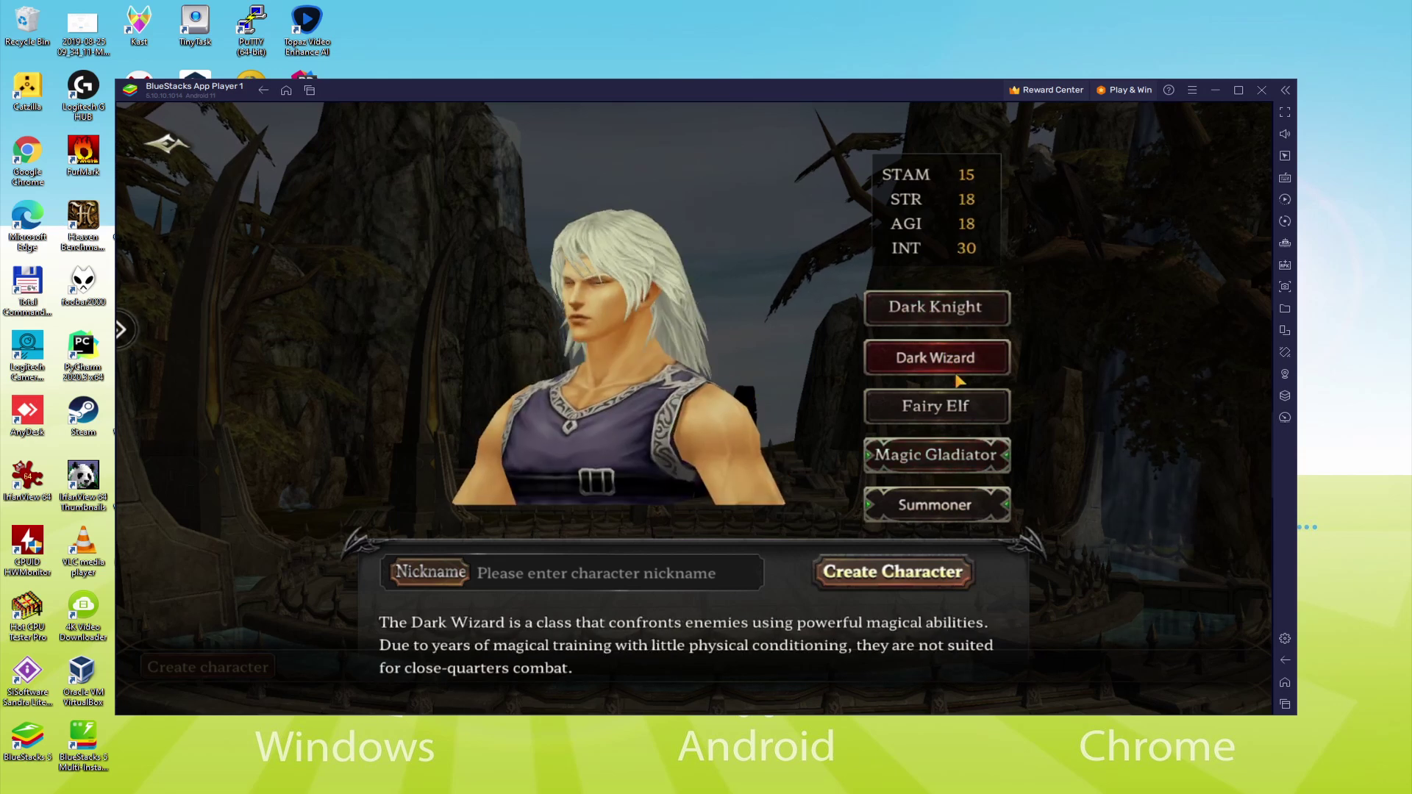
{"action": "left_click", "coordinate": [967, 401]}
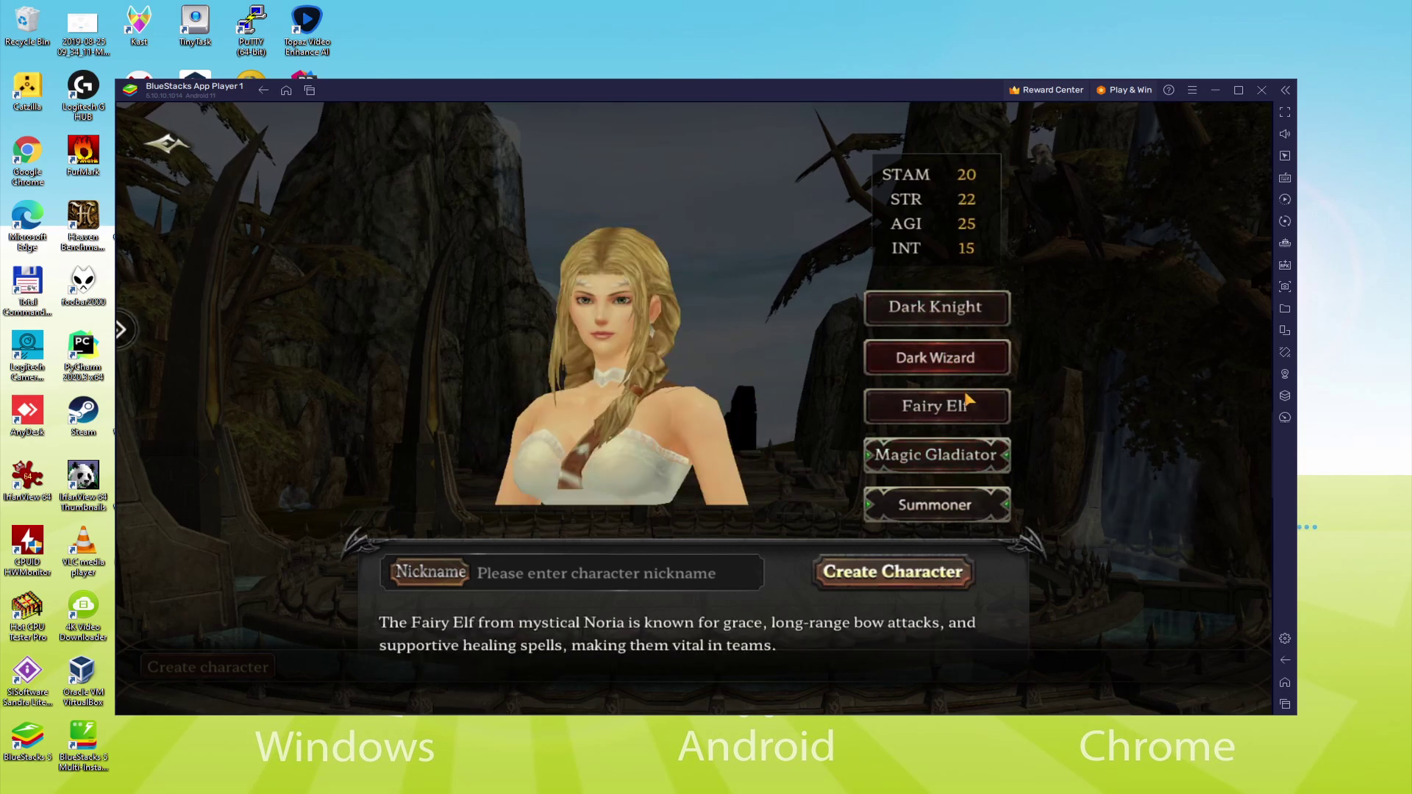
{"action": "left_click", "coordinate": [965, 457]}
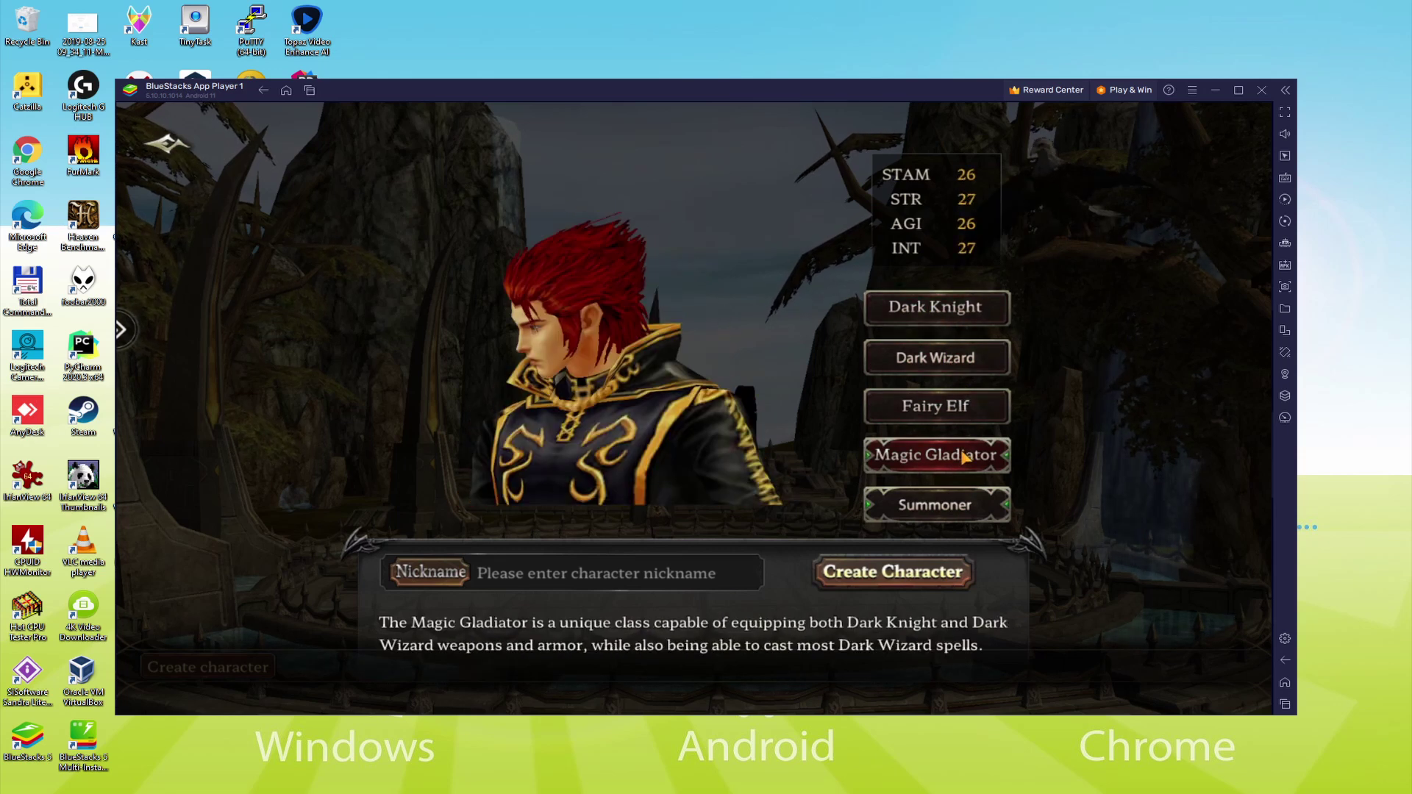
{"action": "left_click", "coordinate": [949, 513]}
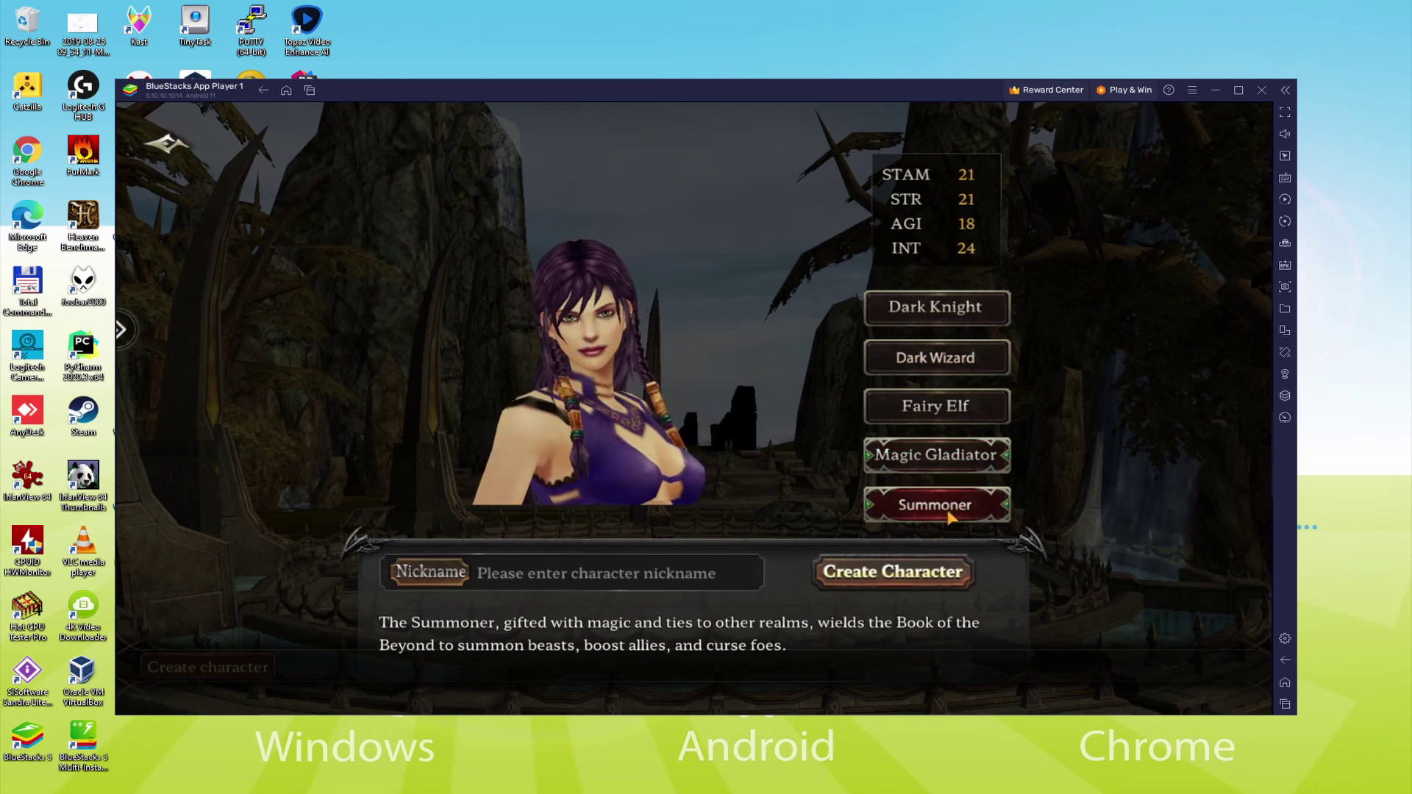
Create the Summoner with the nickname Usitility and start the journey to the Shadow Phantom Soldier
{"action": "type", "text": "Usitility"}
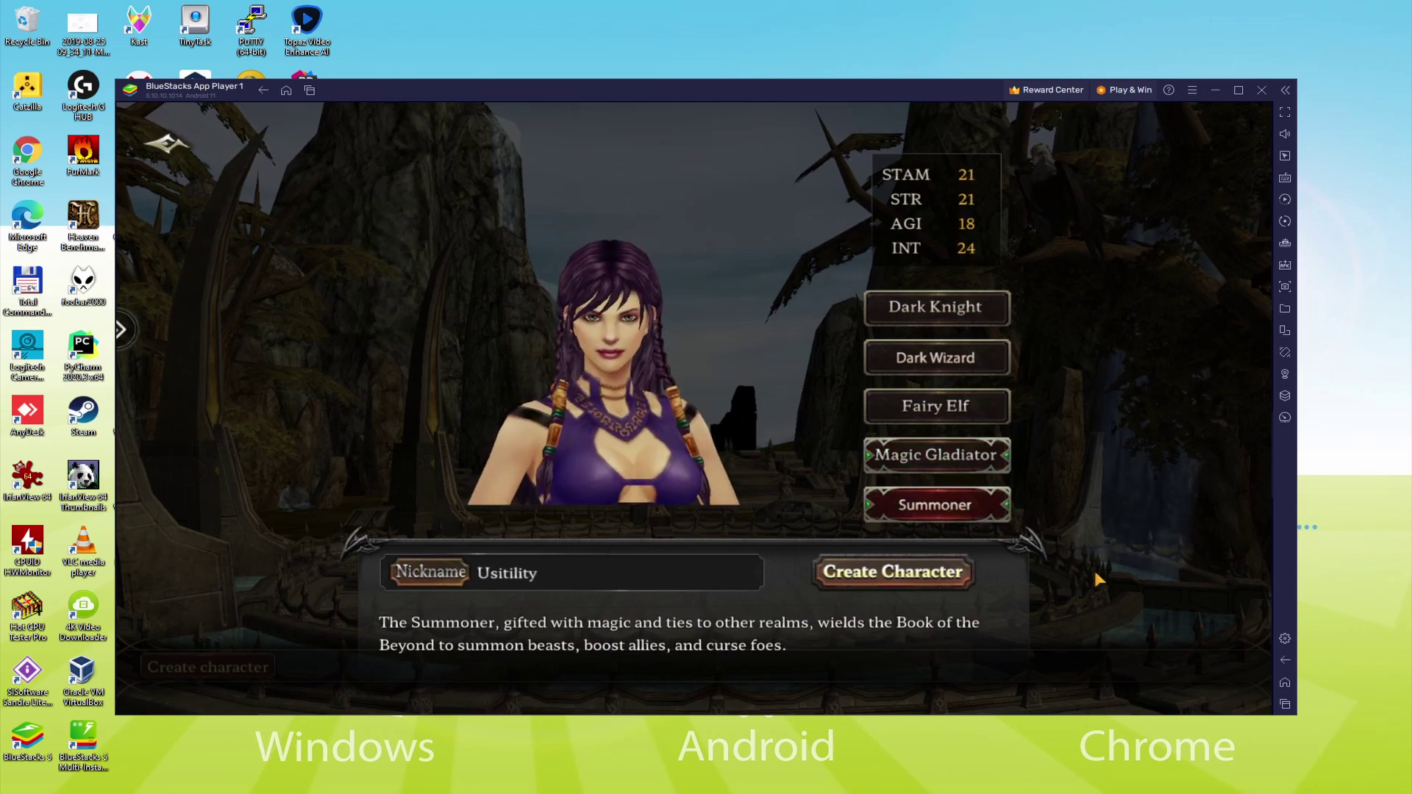
{"action": "left_click", "coordinate": [886, 580]}
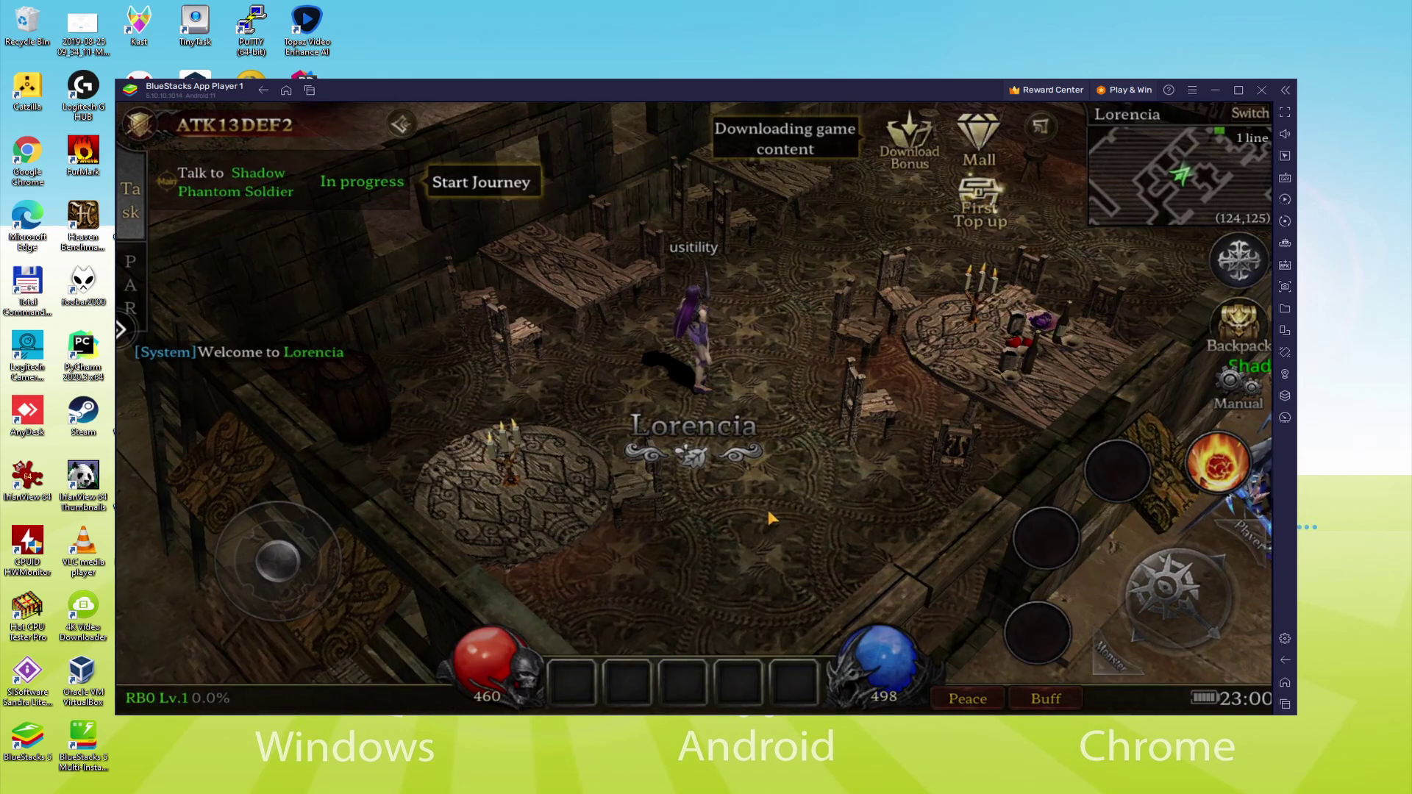
{"action": "left_click", "coordinate": [490, 182]}
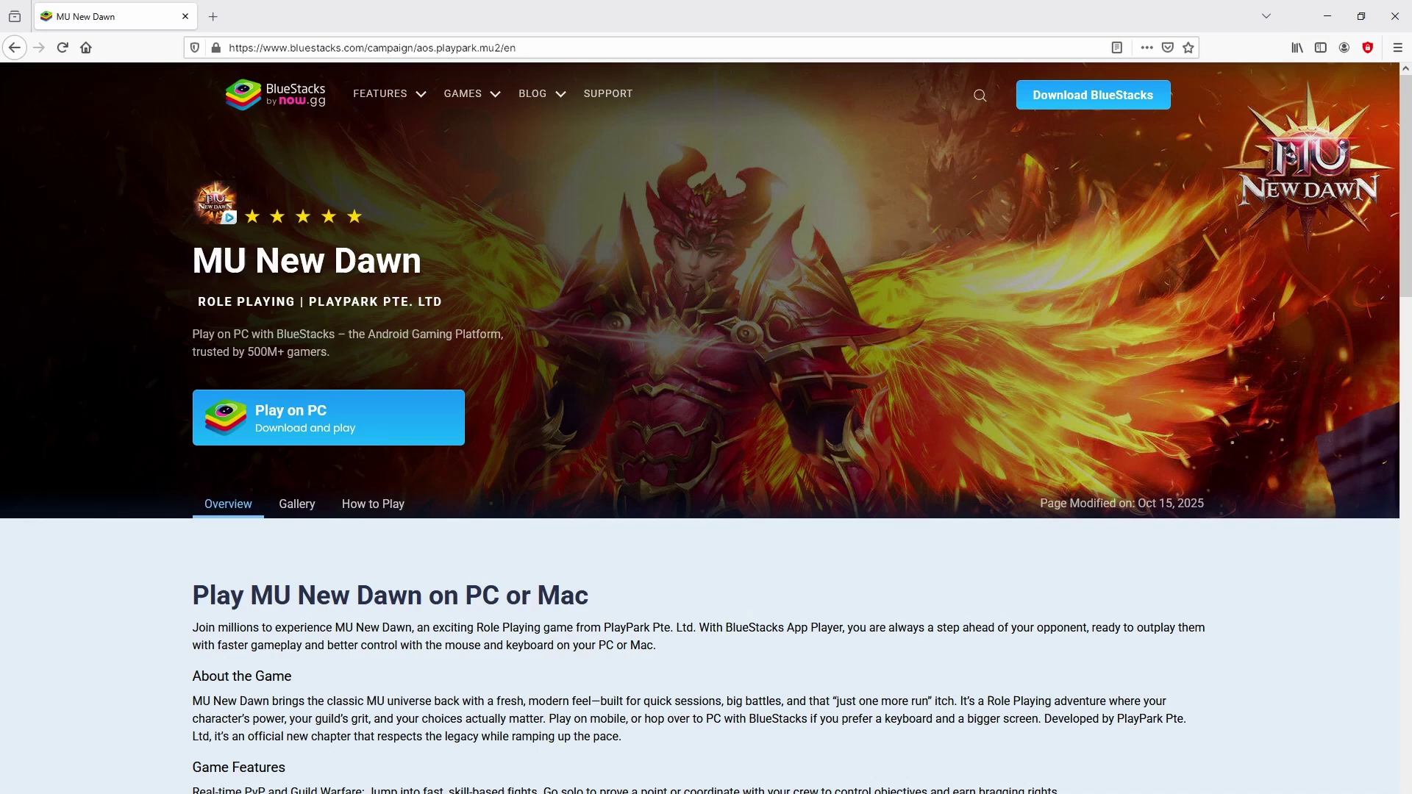
Review the MU New Dawn description and gallery on the BlueStacks web page and start the Play on PC download
{"action": "scroll", "coordinate": [706, 427], "scroll_direction": "down", "scroll_amount": 20}
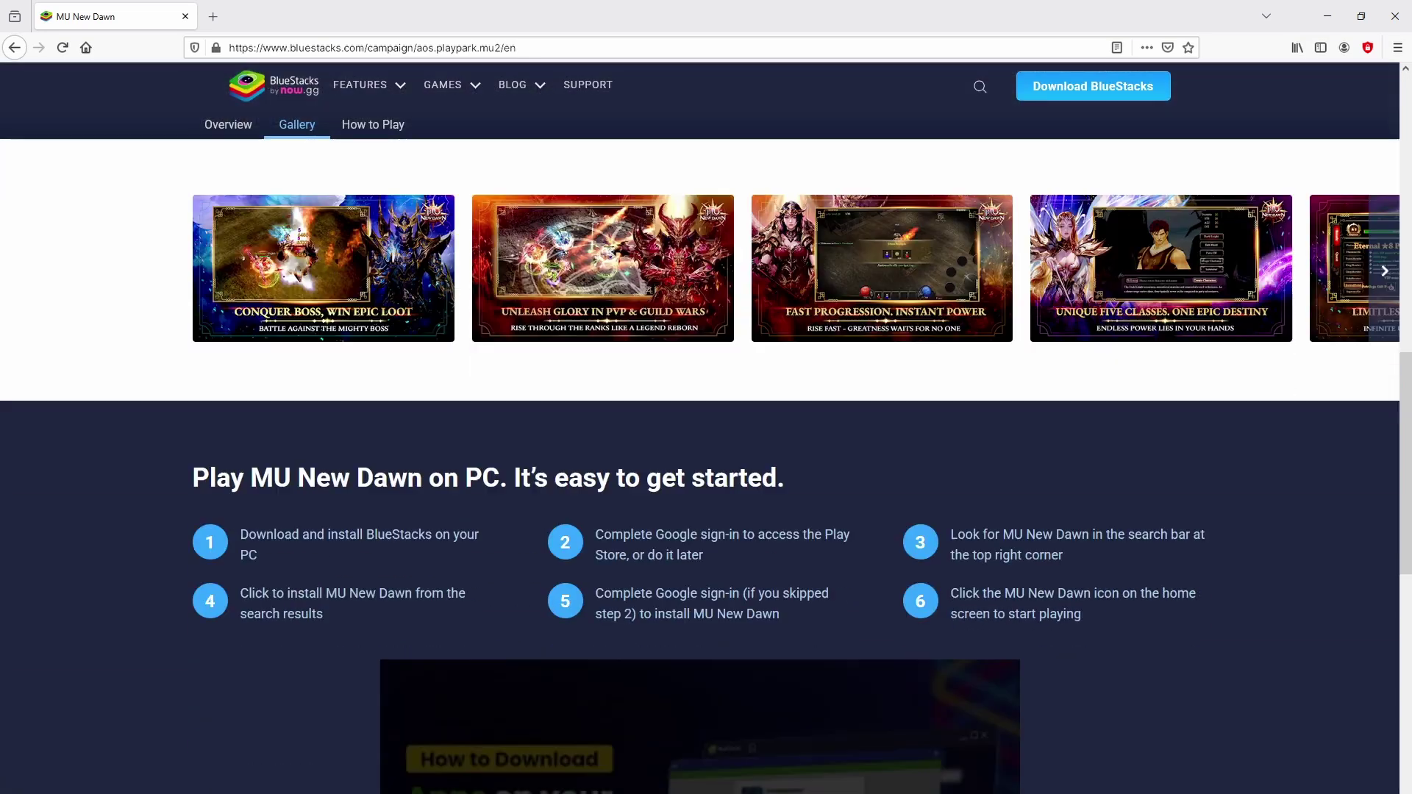
{"action": "scroll", "coordinate": [706, 426], "scroll_direction": "up", "scroll_amount": 20}
{"action": "scroll", "coordinate": [706, 382], "scroll_direction": "up", "scroll_amount": 1}
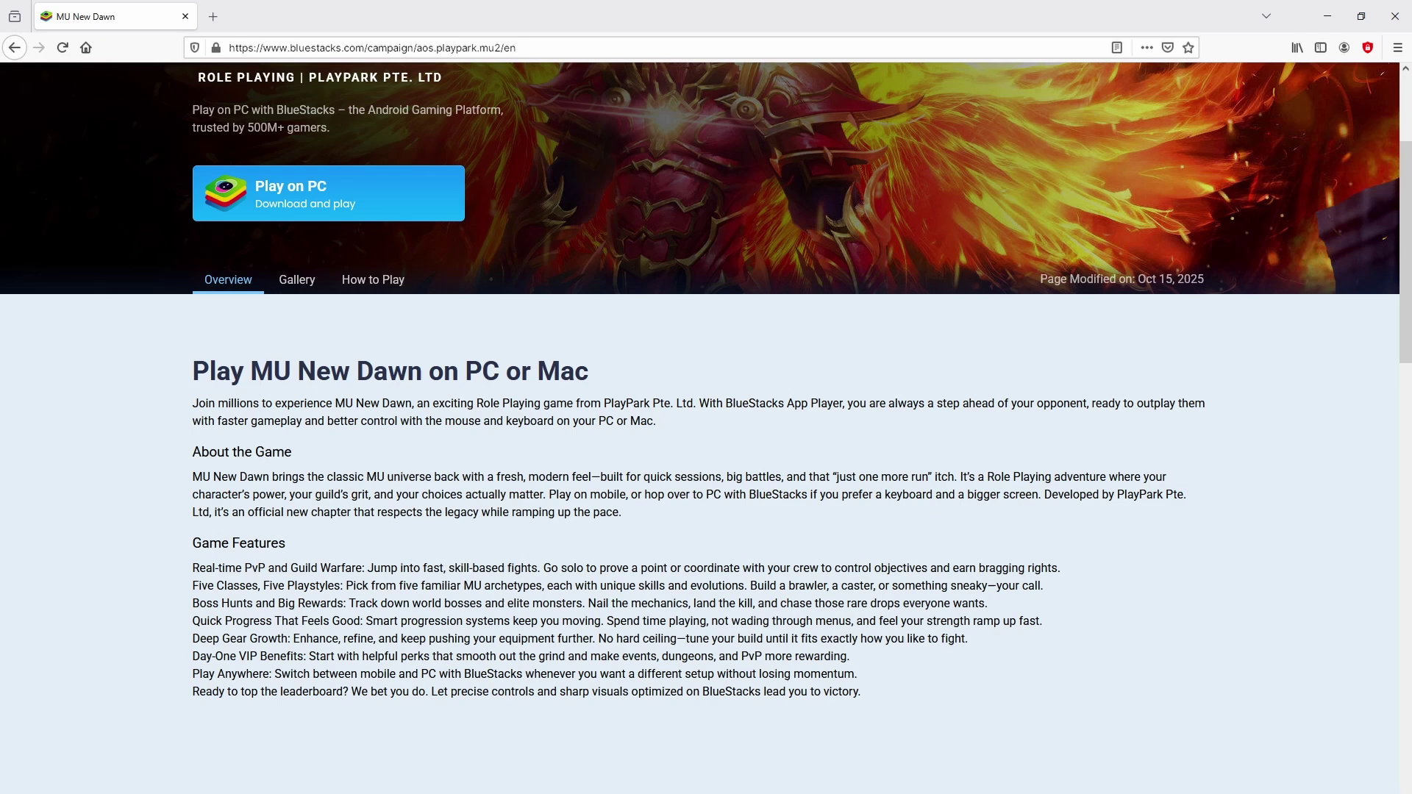
{"action": "scroll", "coordinate": [706, 427], "scroll_direction": "up", "scroll_amount": 4}
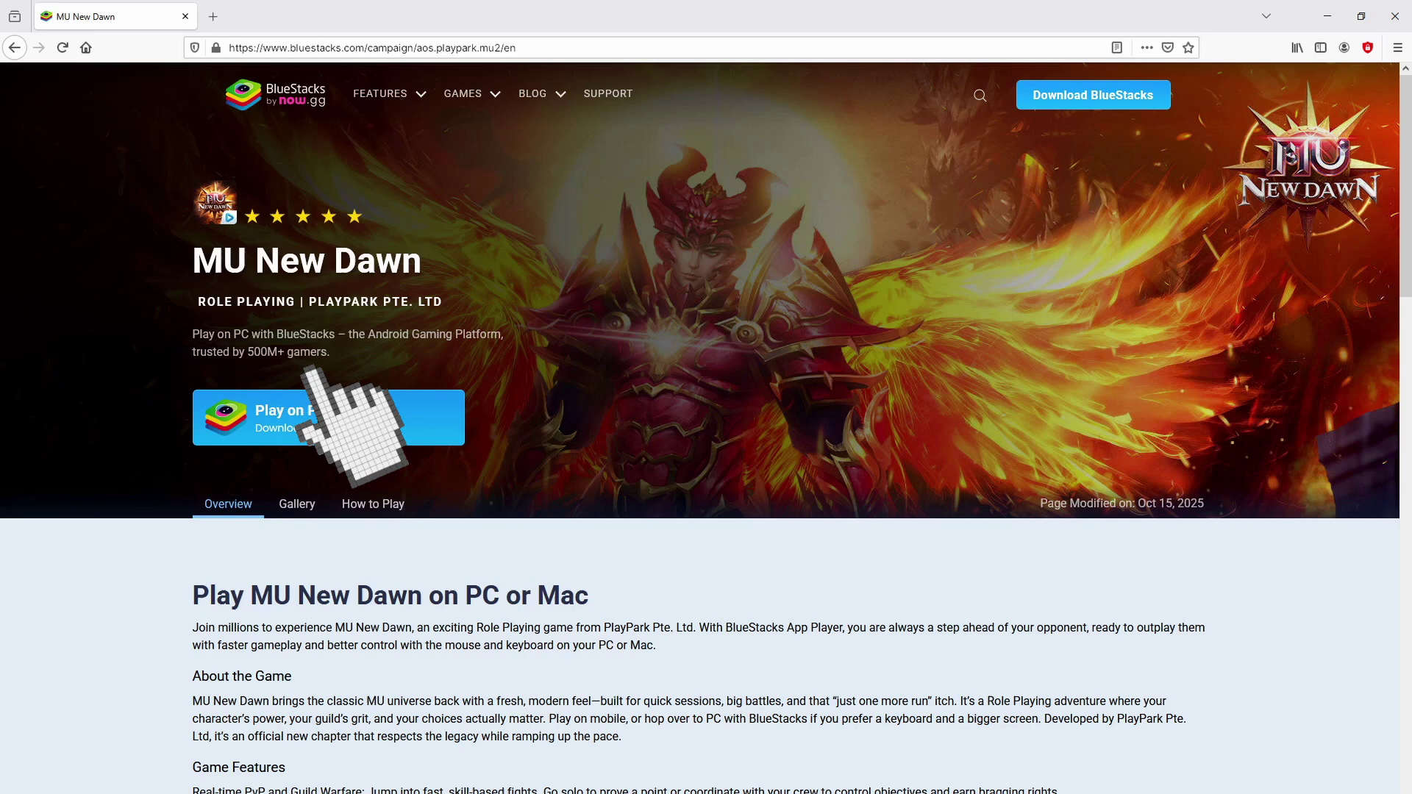
{"action": "left_click", "coordinate": [324, 408]}
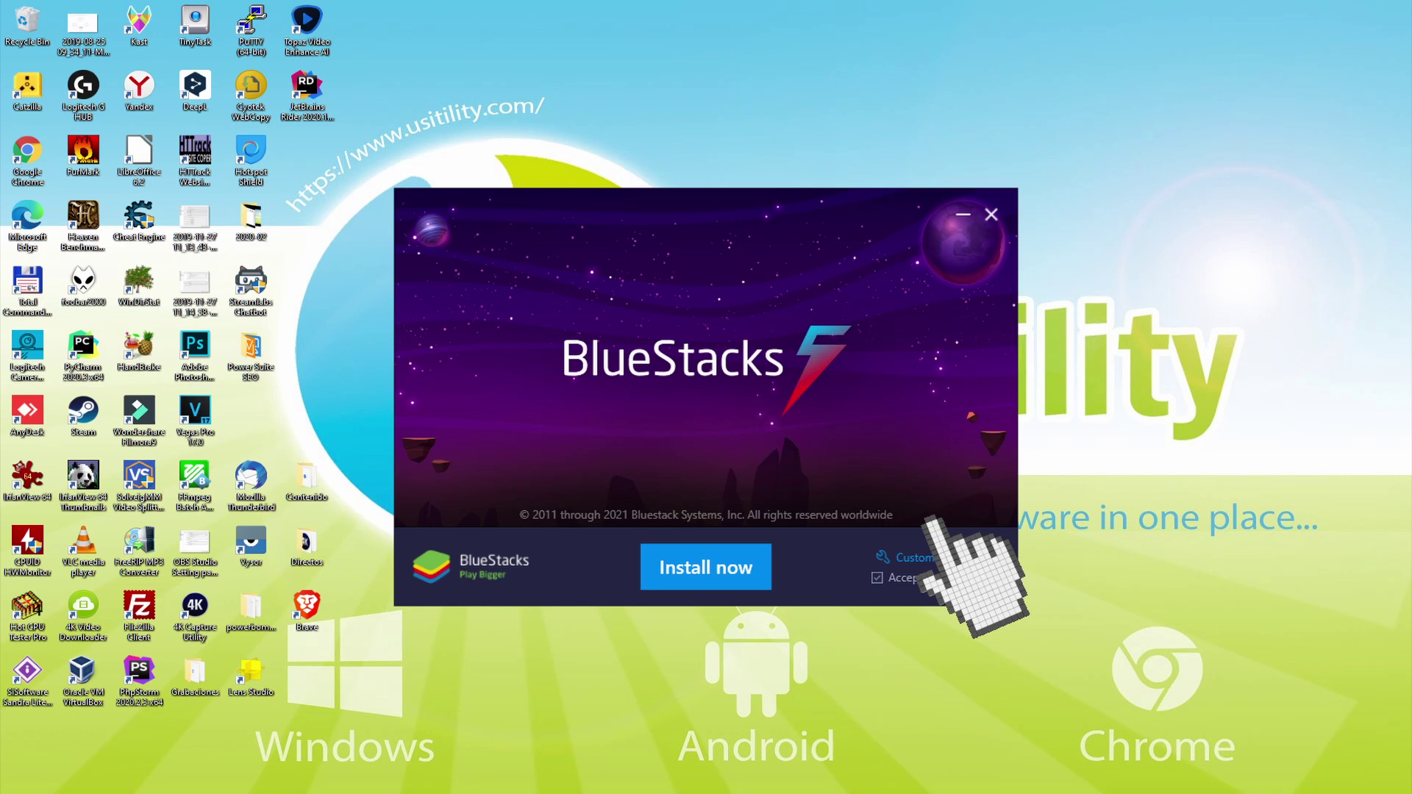
Check the data path in the custom installation options and install BlueStacks 5 with the default settings
{"action": "left_click", "coordinate": [914, 557]}
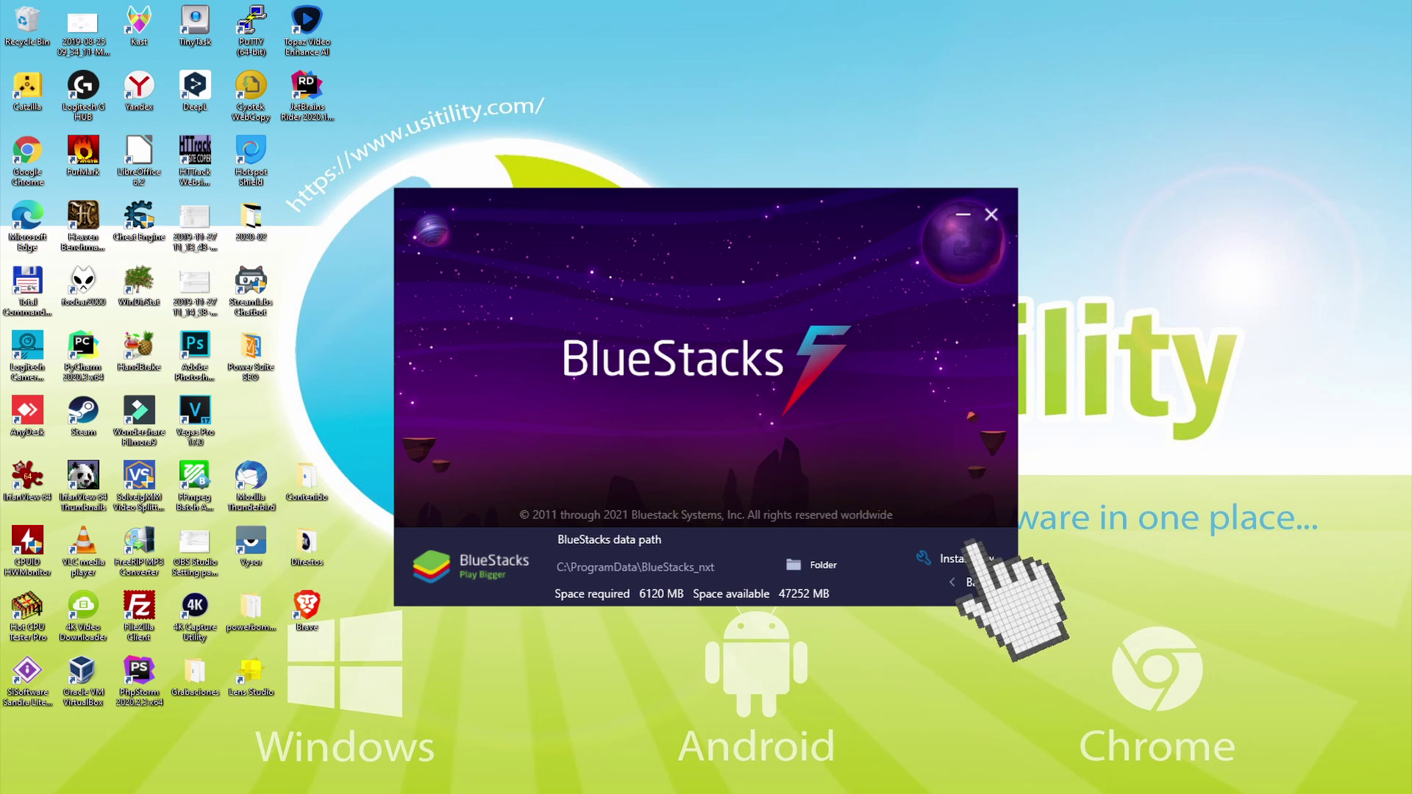
{"action": "left_click", "coordinate": [959, 582]}
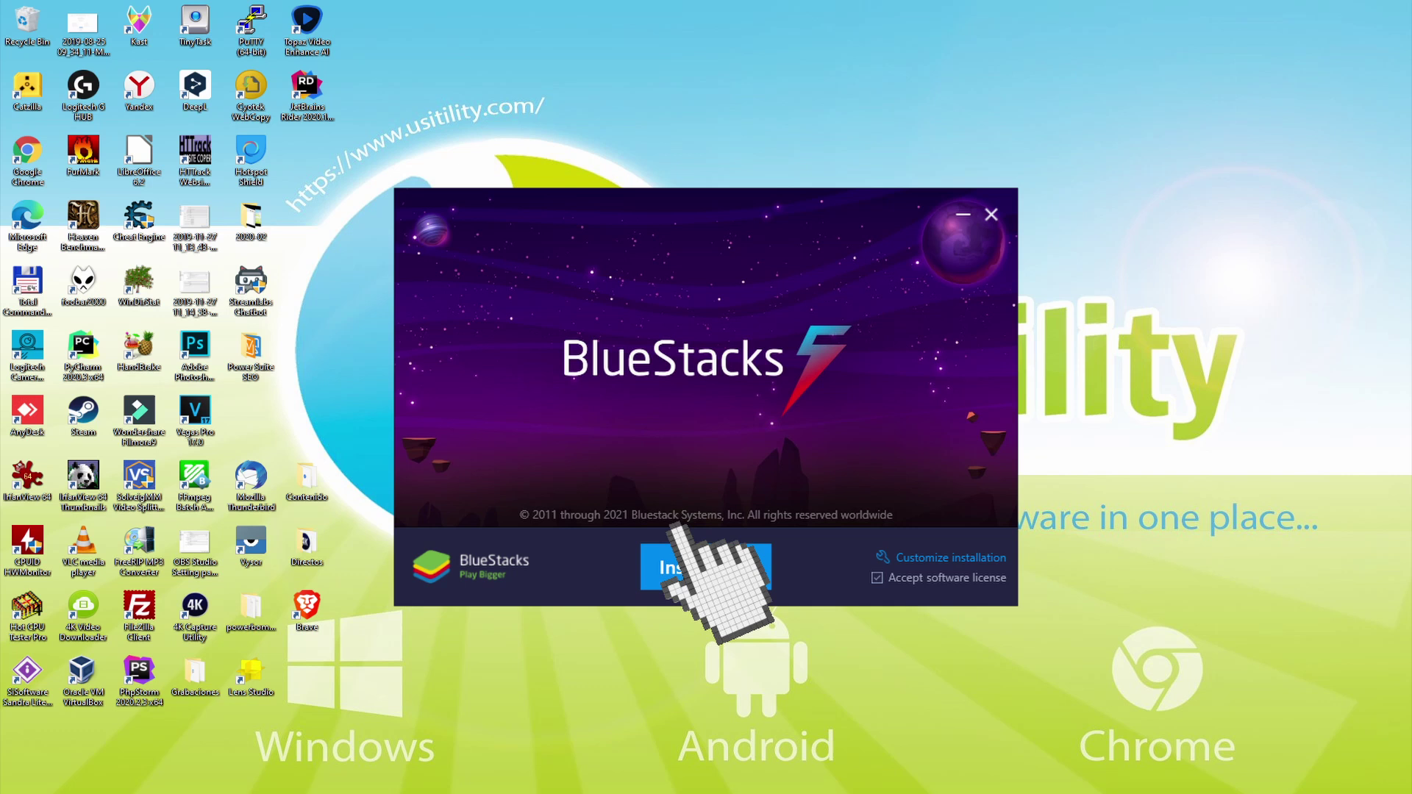
{"action": "left_click", "coordinate": [684, 567]}
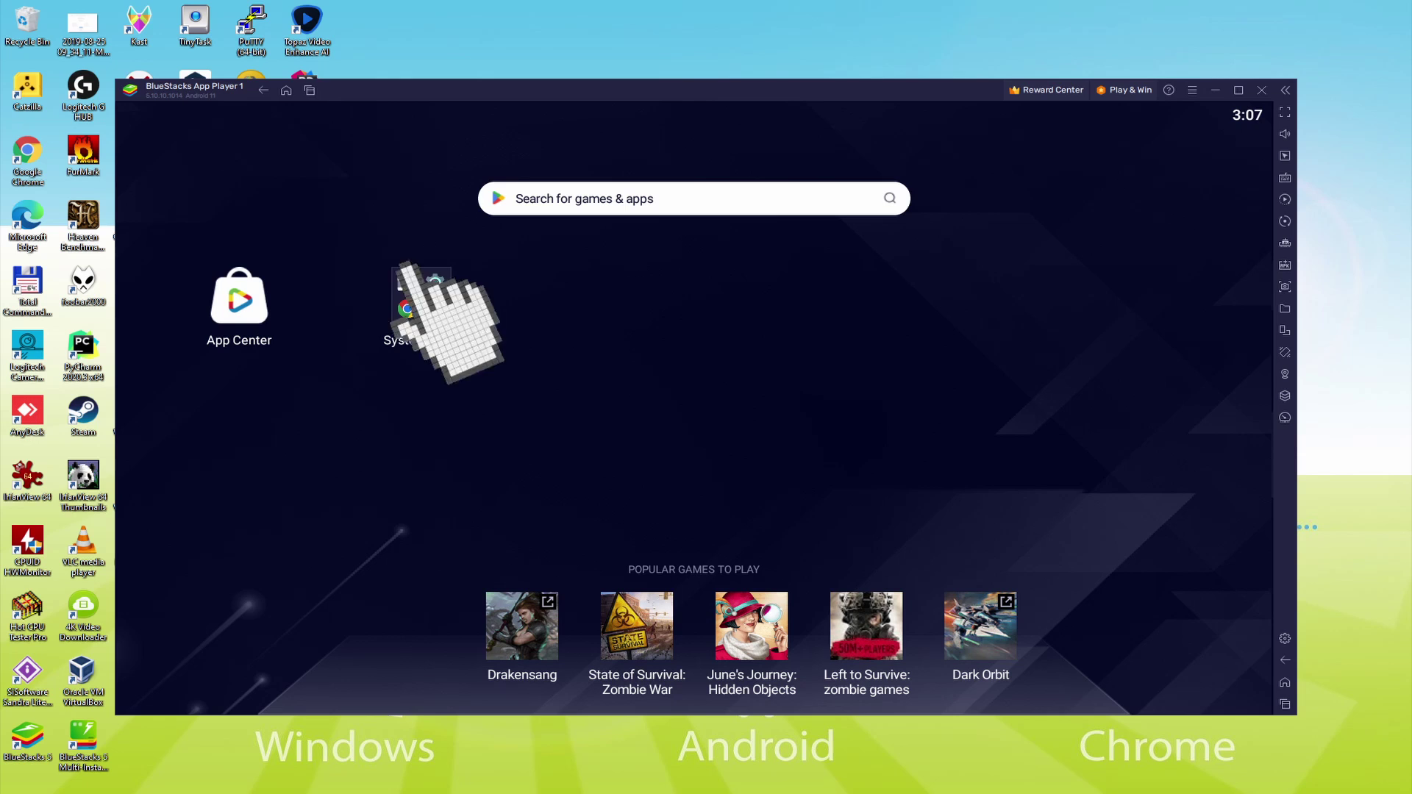
Set up the Play Store, agreeing to Google's terms and accepting Google services with backup to Google Drive turned off
{"action": "left_click", "coordinate": [411, 284]}
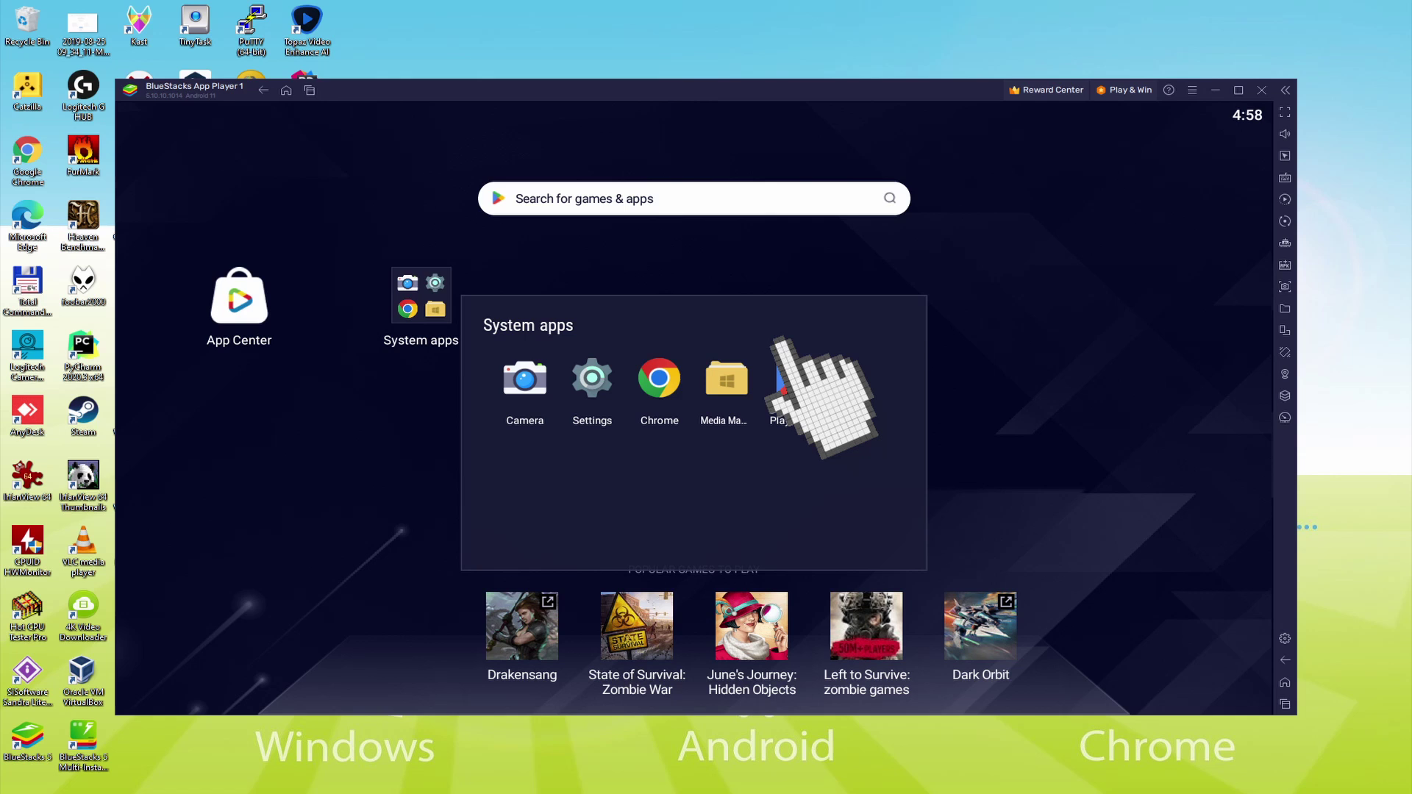
{"action": "left_click", "coordinate": [795, 378]}
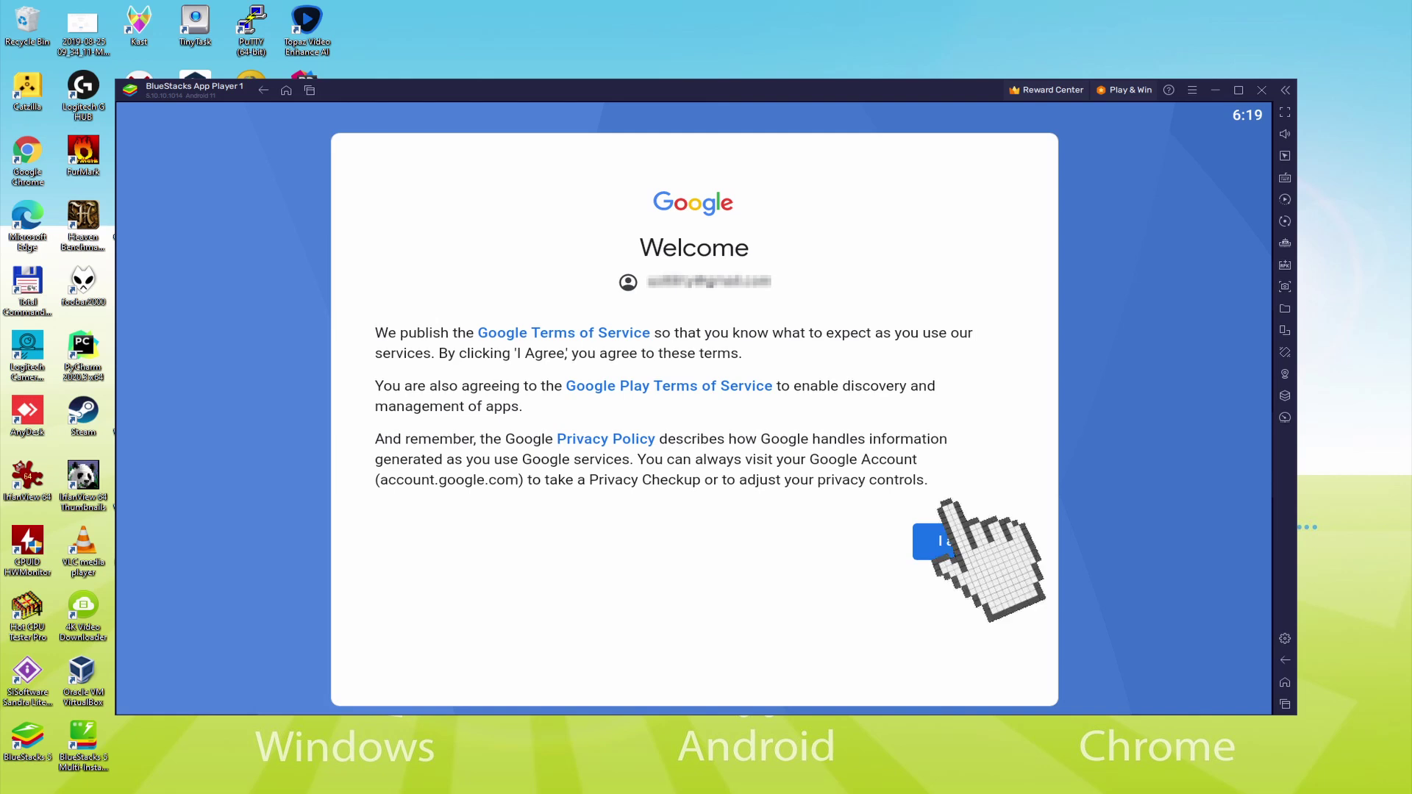
{"action": "left_click", "coordinate": [934, 541]}
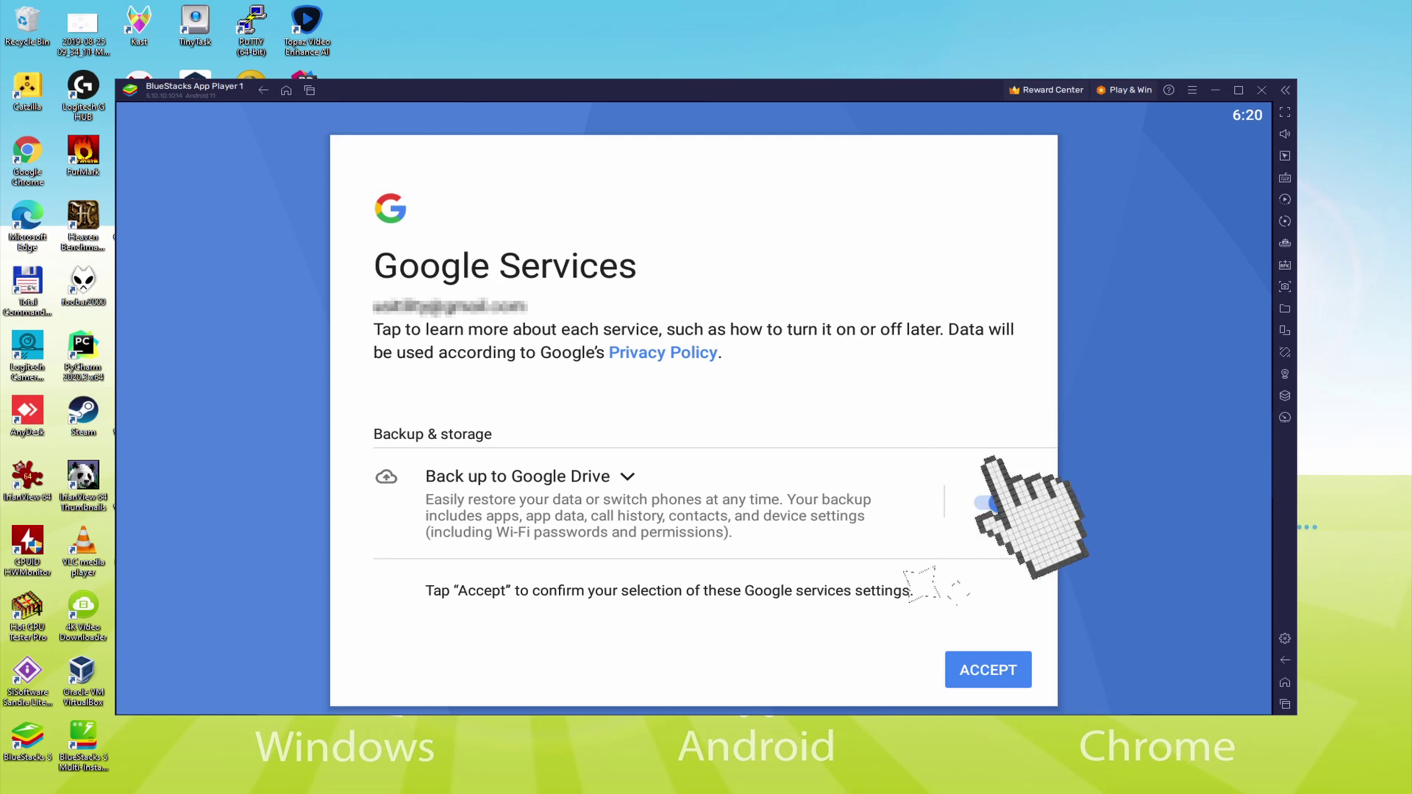
{"action": "left_click", "coordinate": [985, 503]}
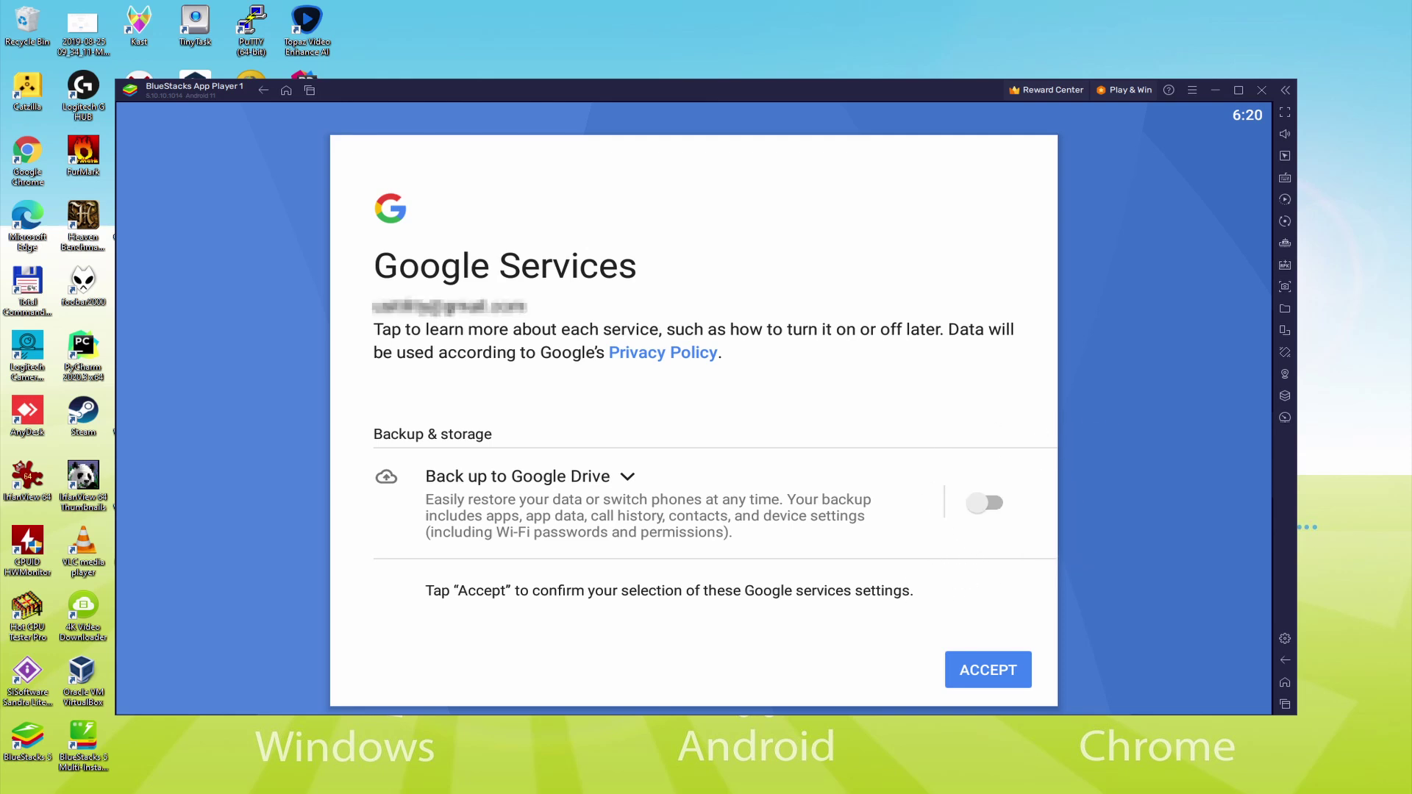
{"action": "left_click", "coordinate": [988, 670]}
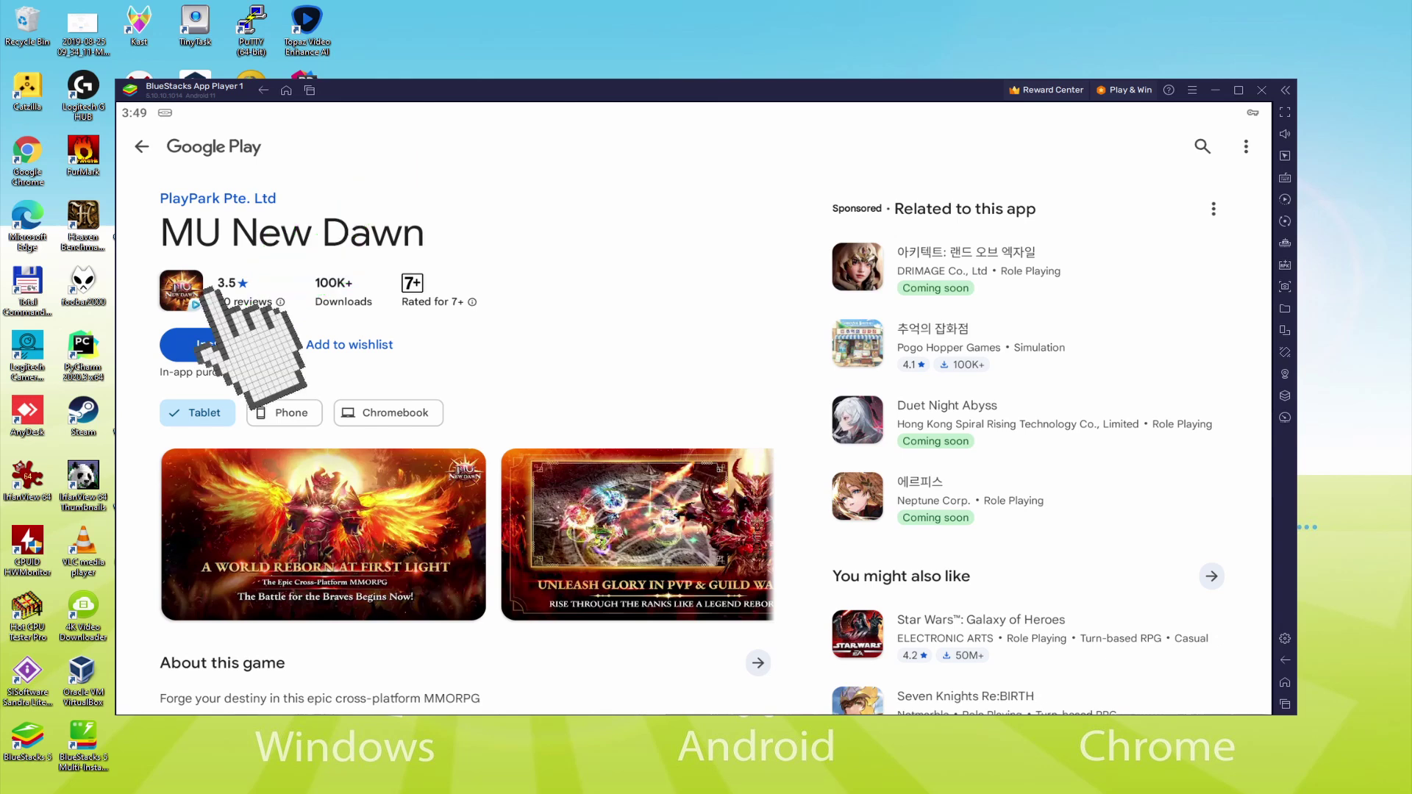
Install MU New Dawn from Google Play and launch it from the BlueStacks home screen
{"action": "left_click", "coordinate": [188, 344]}
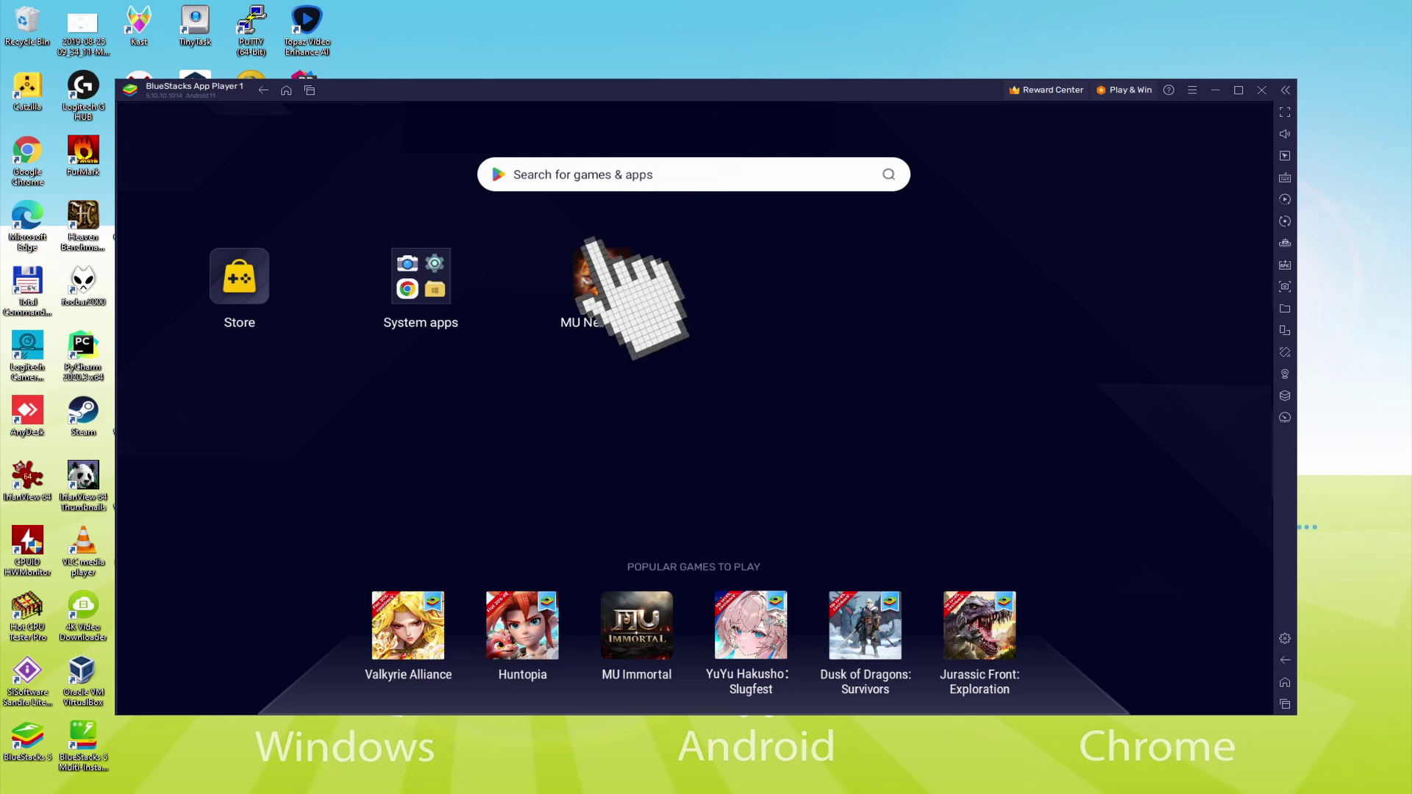
{"action": "left_click", "coordinate": [593, 253]}
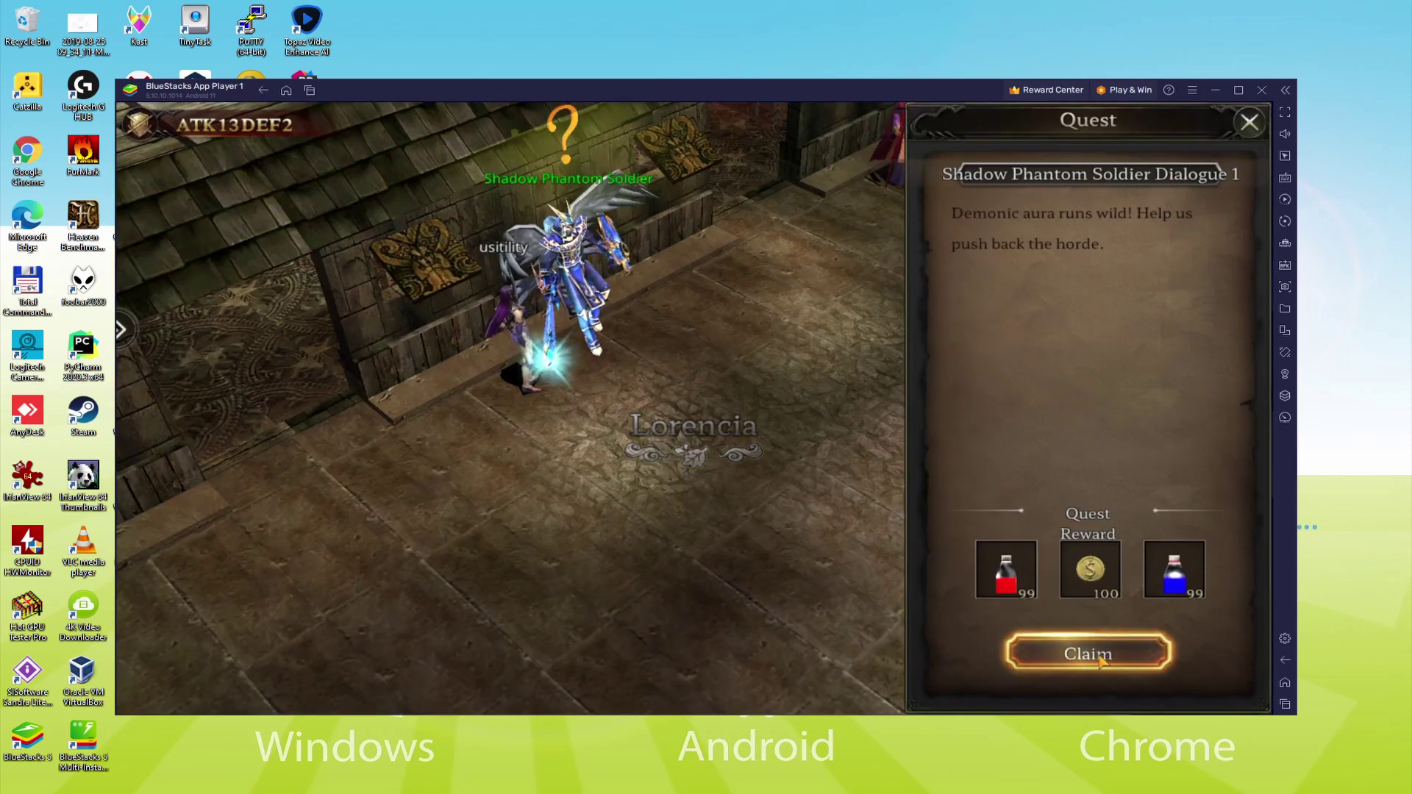
Claim the Shadow Phantom Soldier Dialogue 1 quest reward and equip the offered gear, including the gauntlets and the Helmet of Revolution
{"action": "left_click", "coordinate": [1102, 661]}
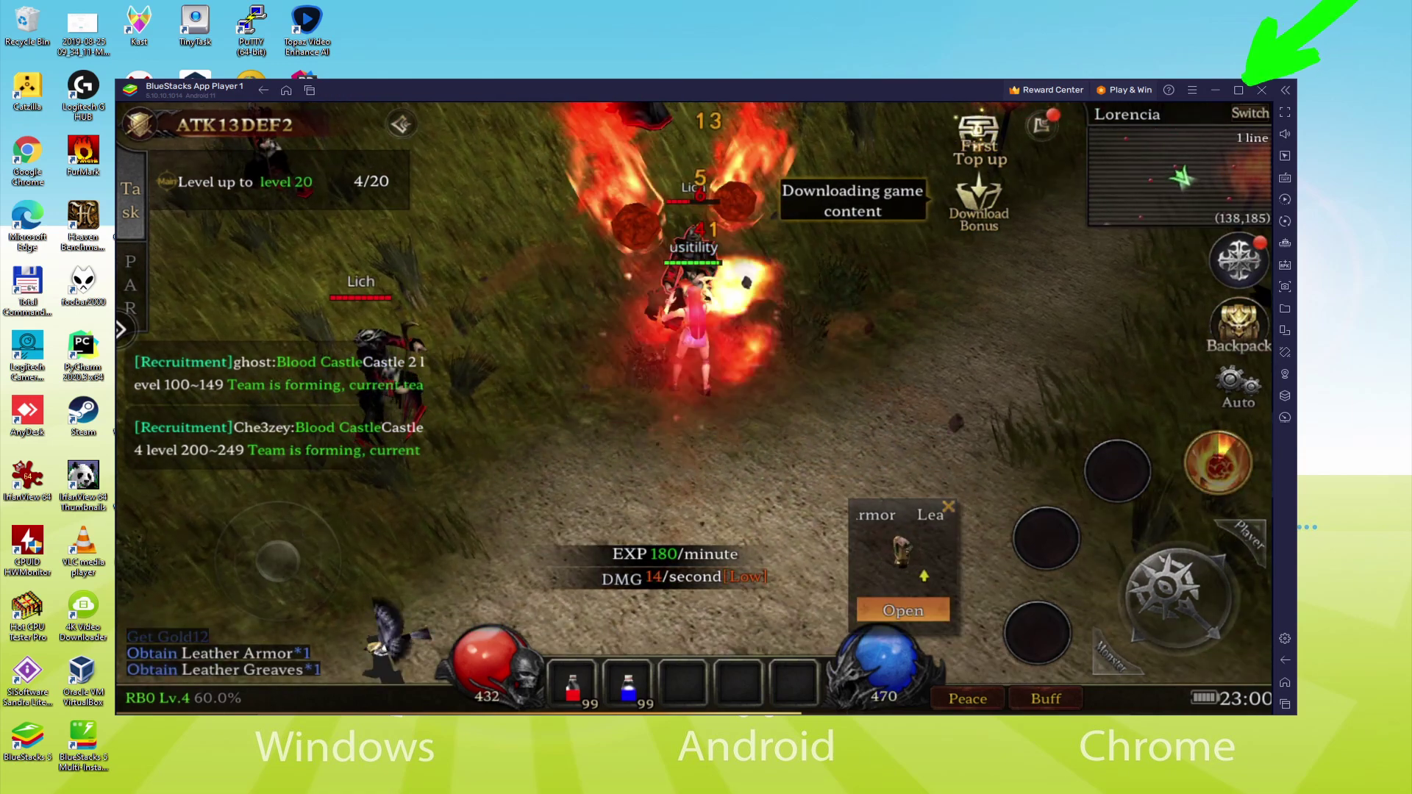
{"action": "left_click", "coordinate": [903, 610]}
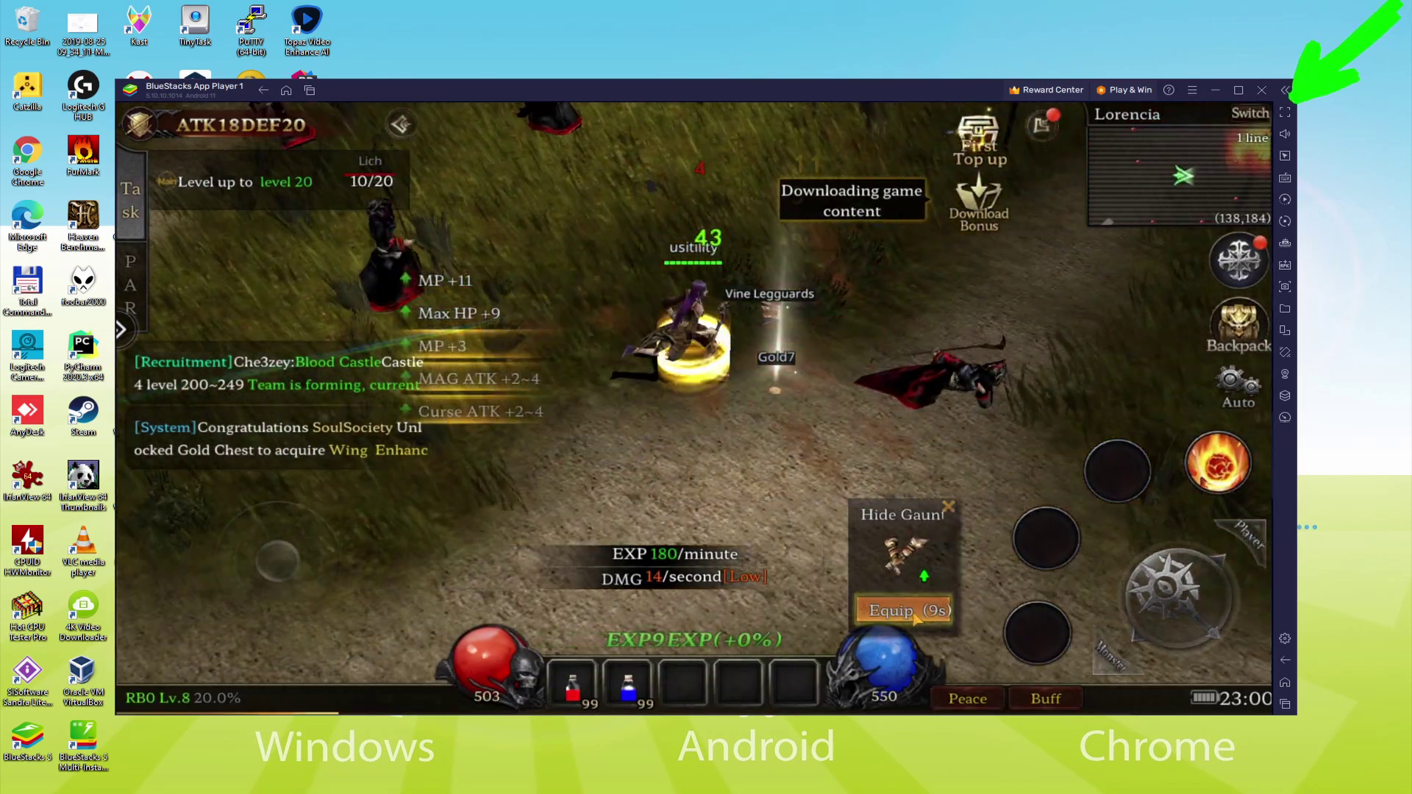
{"action": "left_click", "coordinate": [914, 615]}
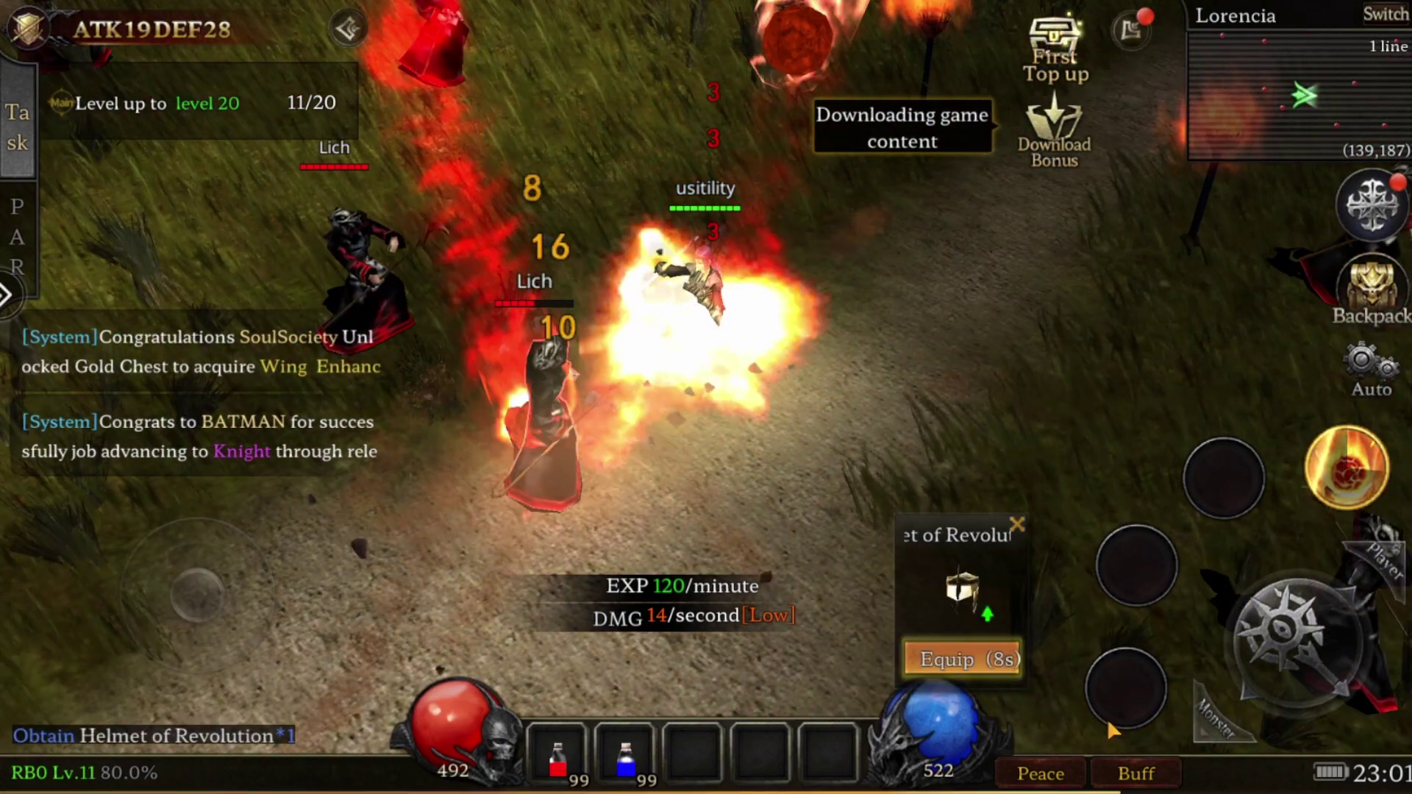
{"action": "left_click", "coordinate": [1004, 659]}
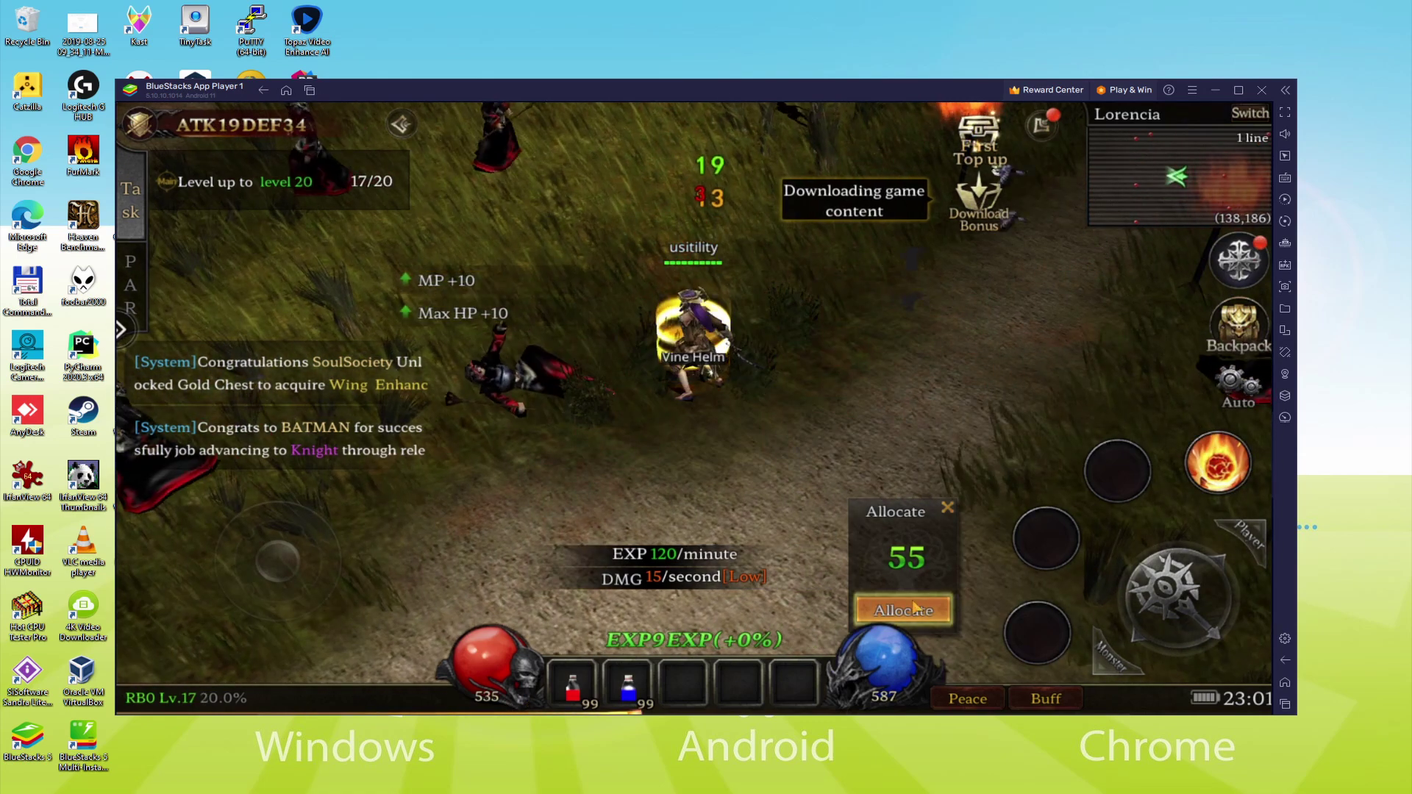
Allocate the Summoner's available stat points using the recommended distribution and close the stats view
{"action": "left_click", "coordinate": [914, 607]}
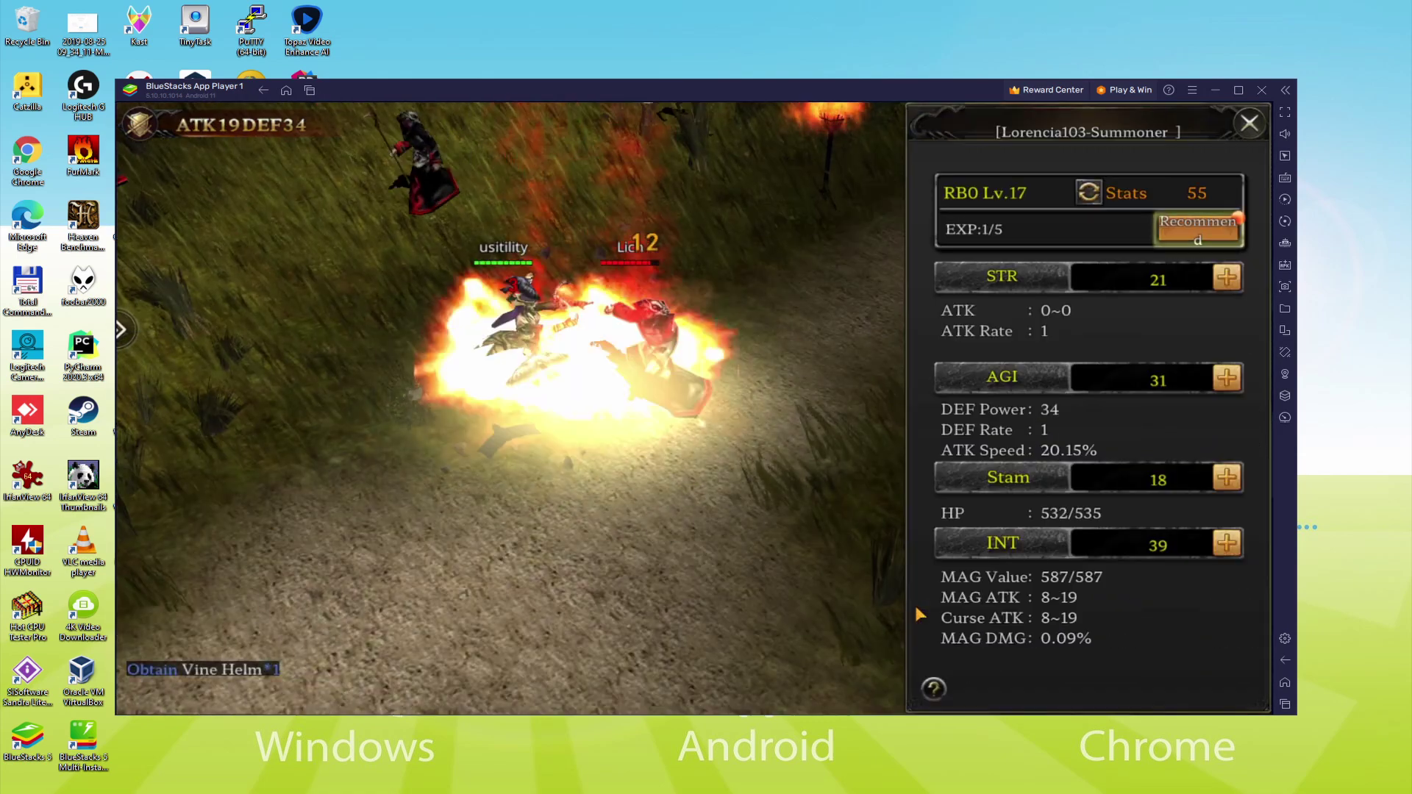
{"action": "left_click", "coordinate": [915, 606]}
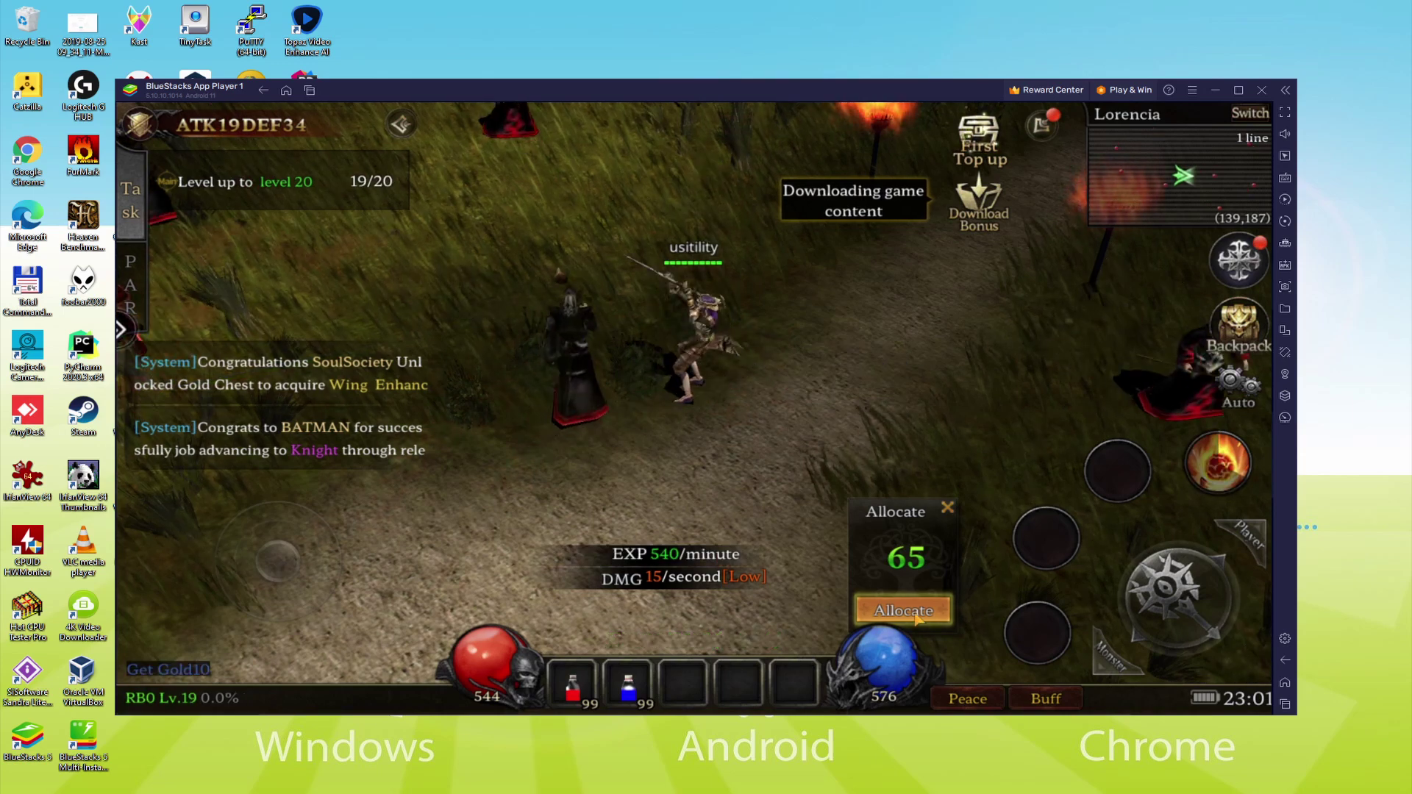
{"action": "left_click", "coordinate": [917, 612]}
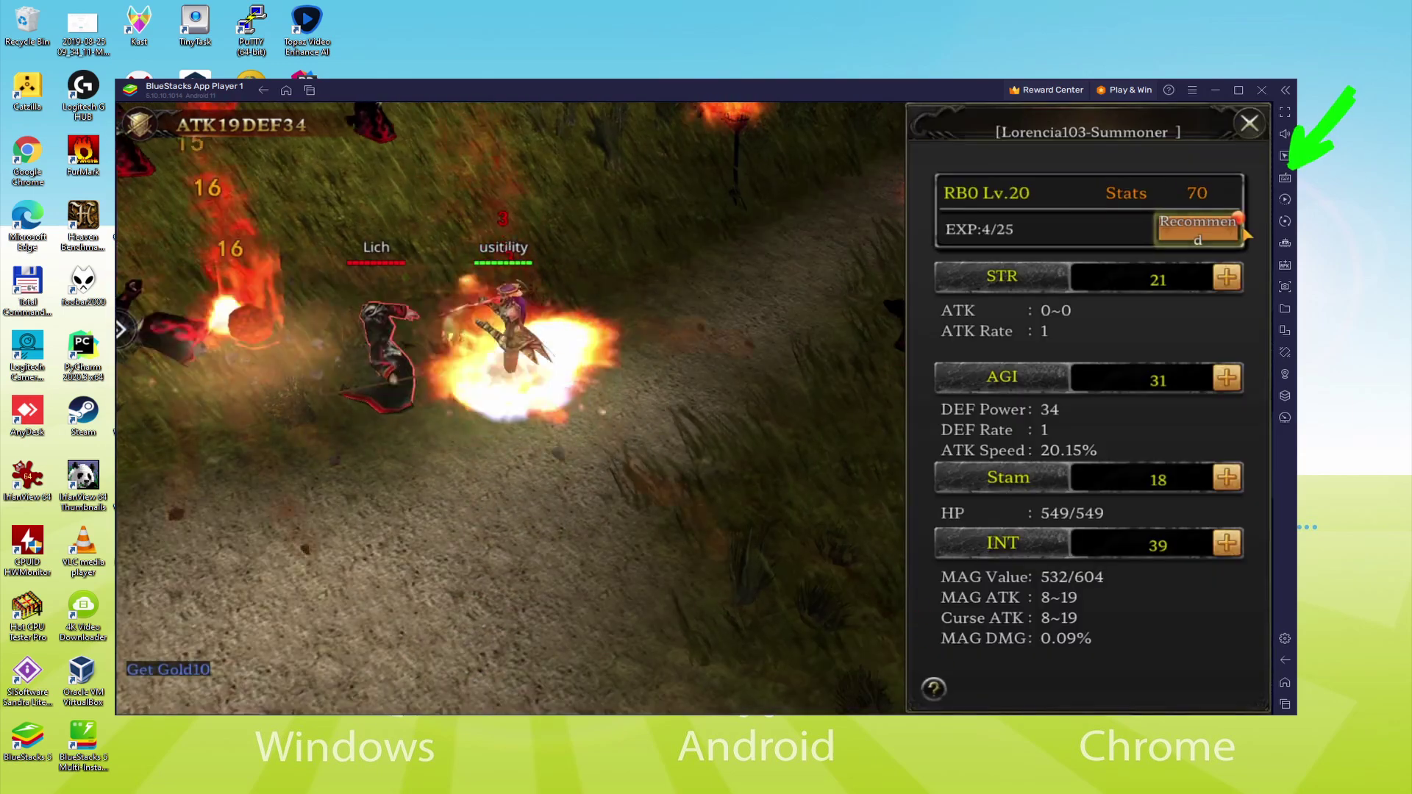
{"action": "left_click", "coordinate": [1241, 231]}
{"action": "left_click", "coordinate": [1087, 671]}
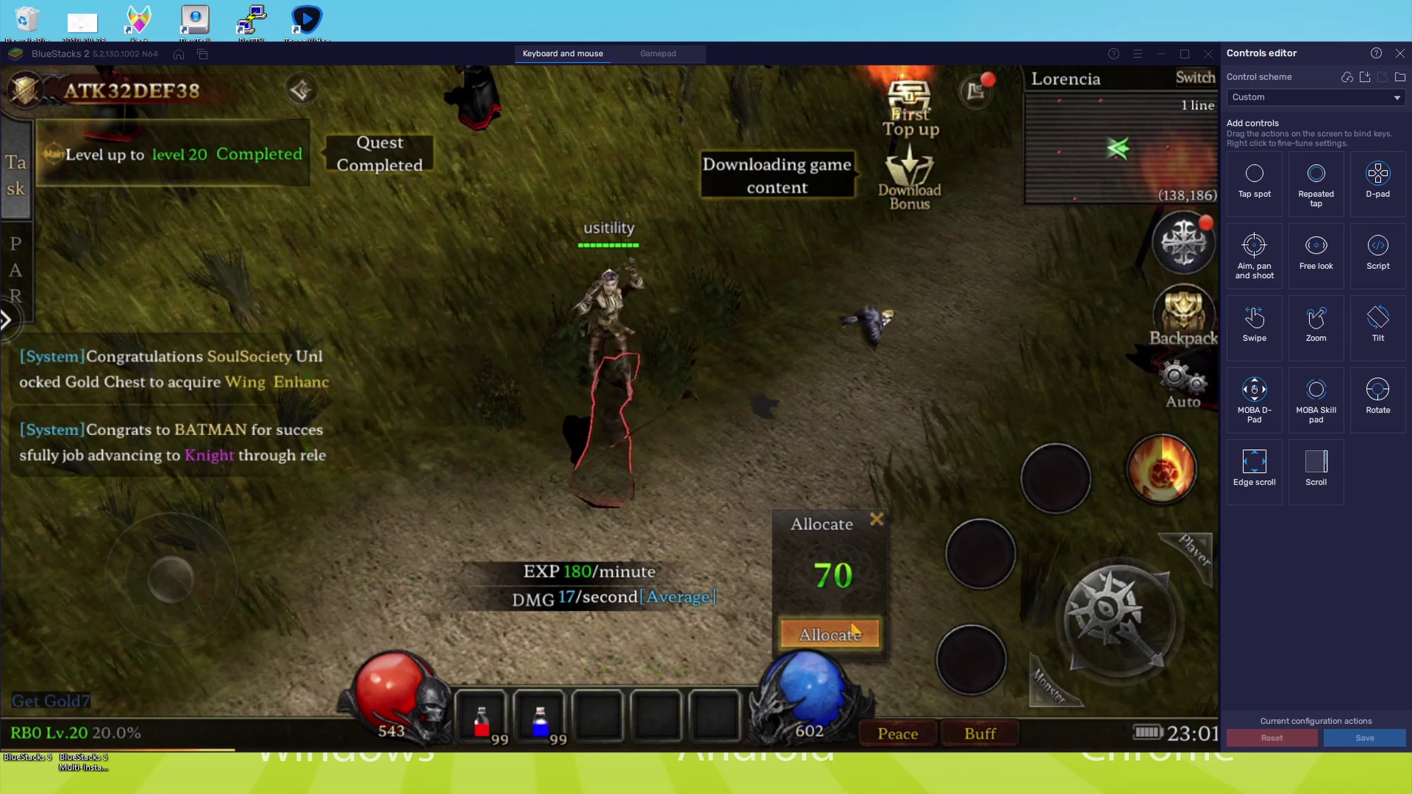
{"action": "left_click", "coordinate": [853, 631]}
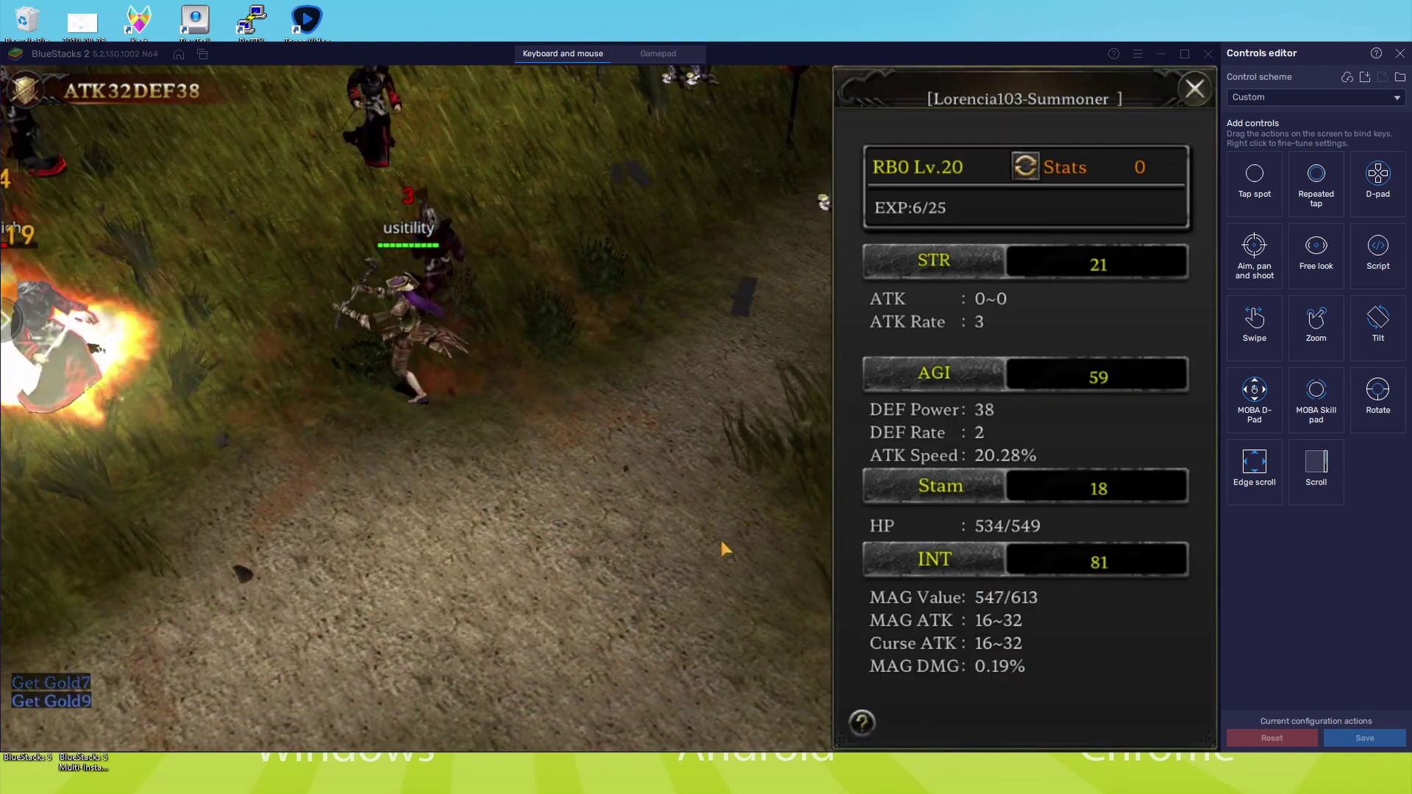
{"action": "left_click", "coordinate": [719, 537]}
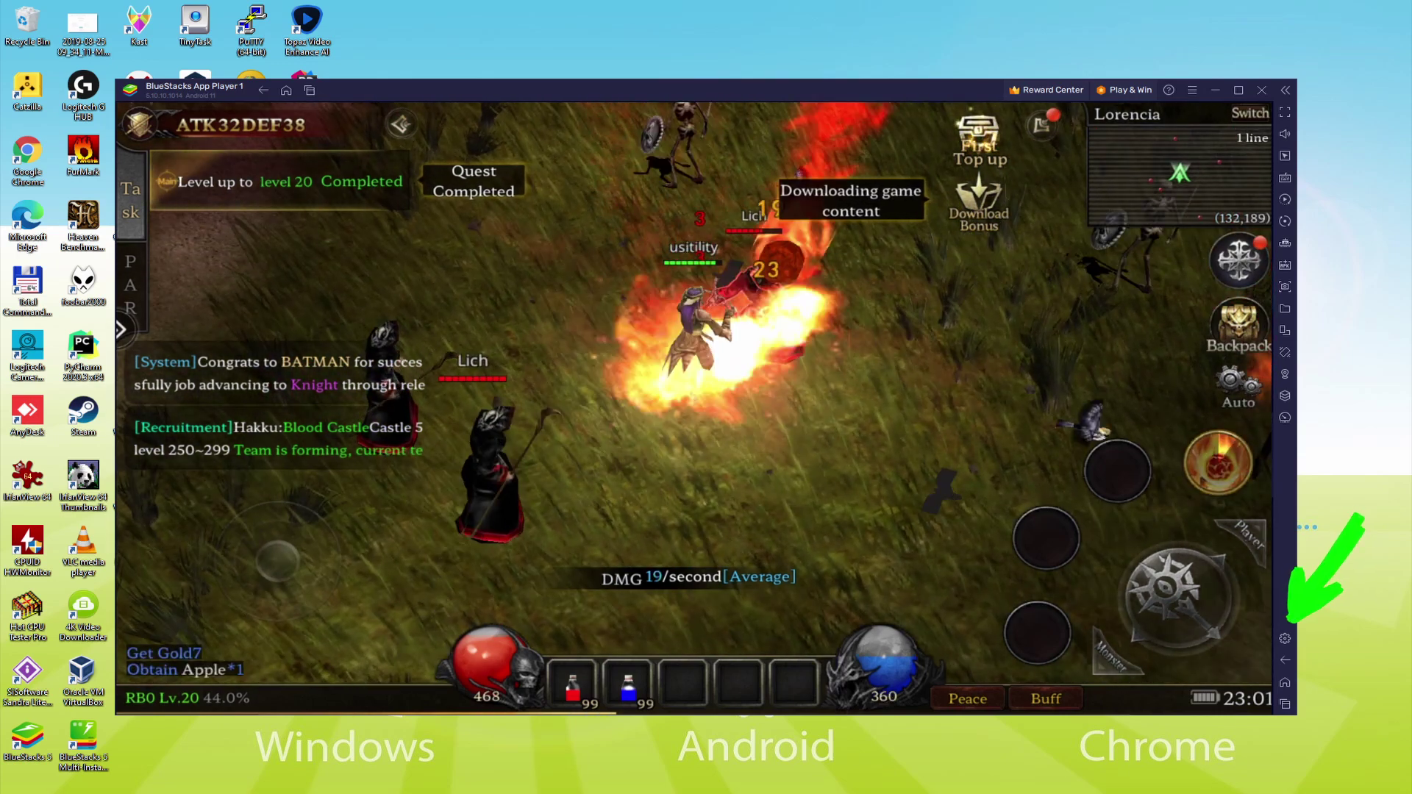
Claim the Level reached 20 quest reward and open the emulator's device settings
{"action": "key", "text": "ctrl+shift+i"}
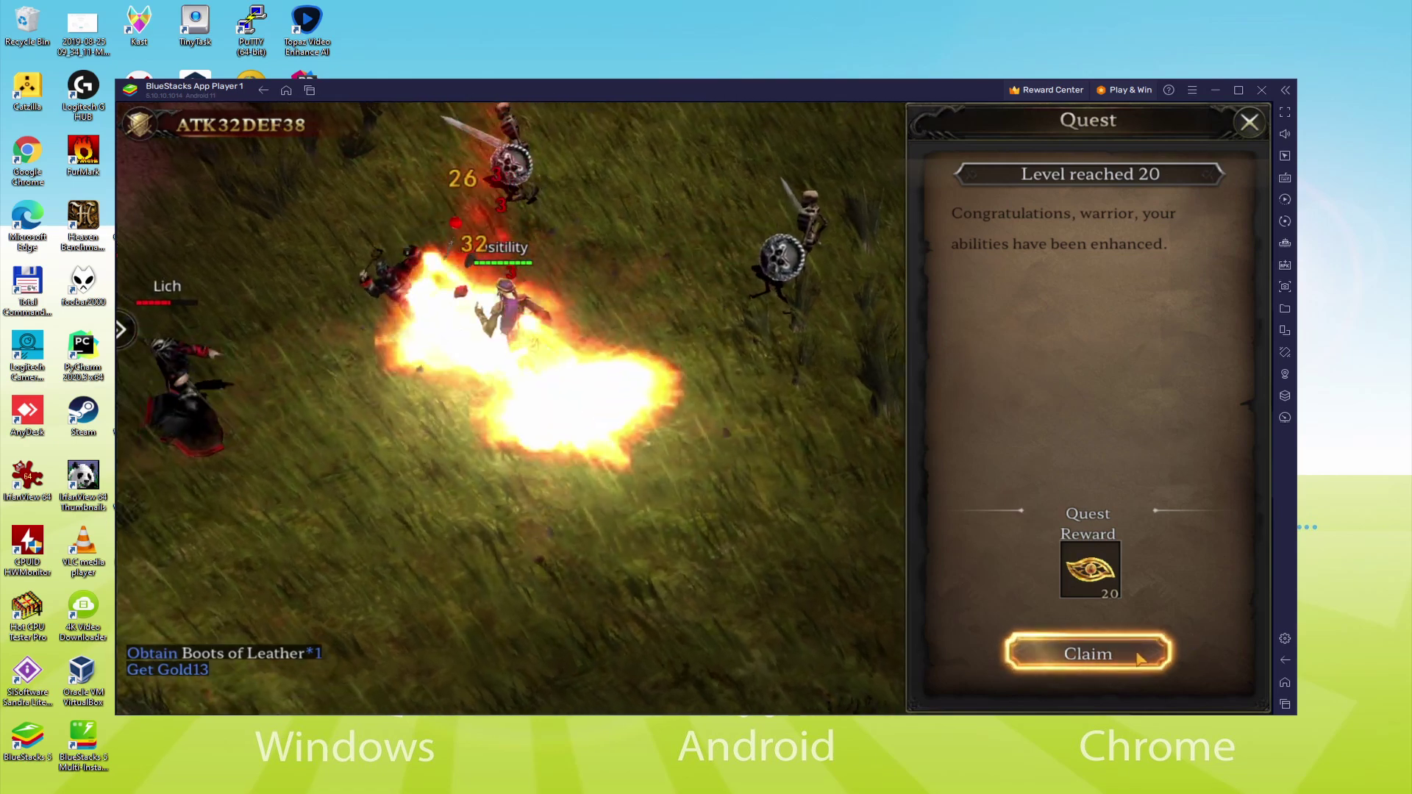
{"action": "left_click", "coordinate": [1139, 656]}
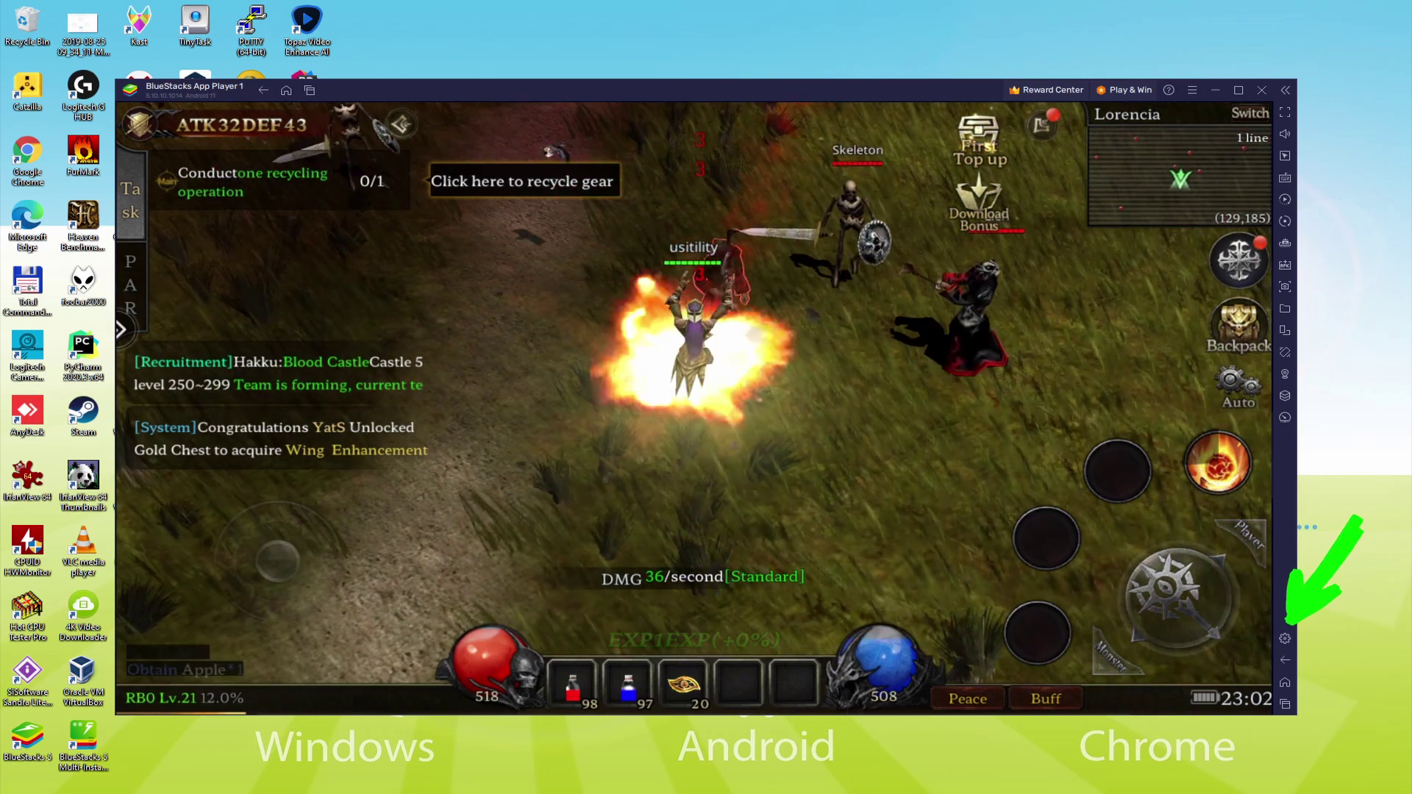
{"action": "key", "text": "ctrl+shift+i"}
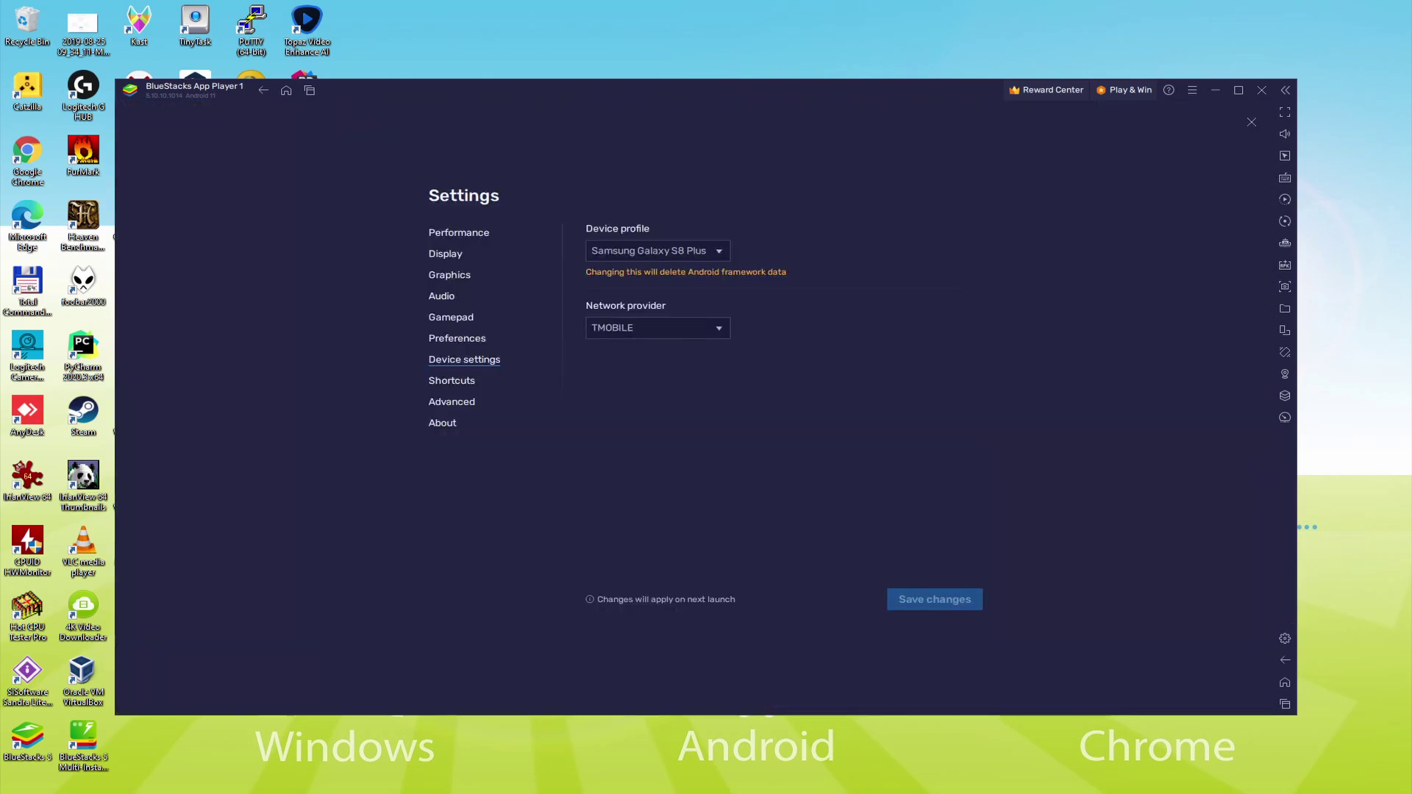